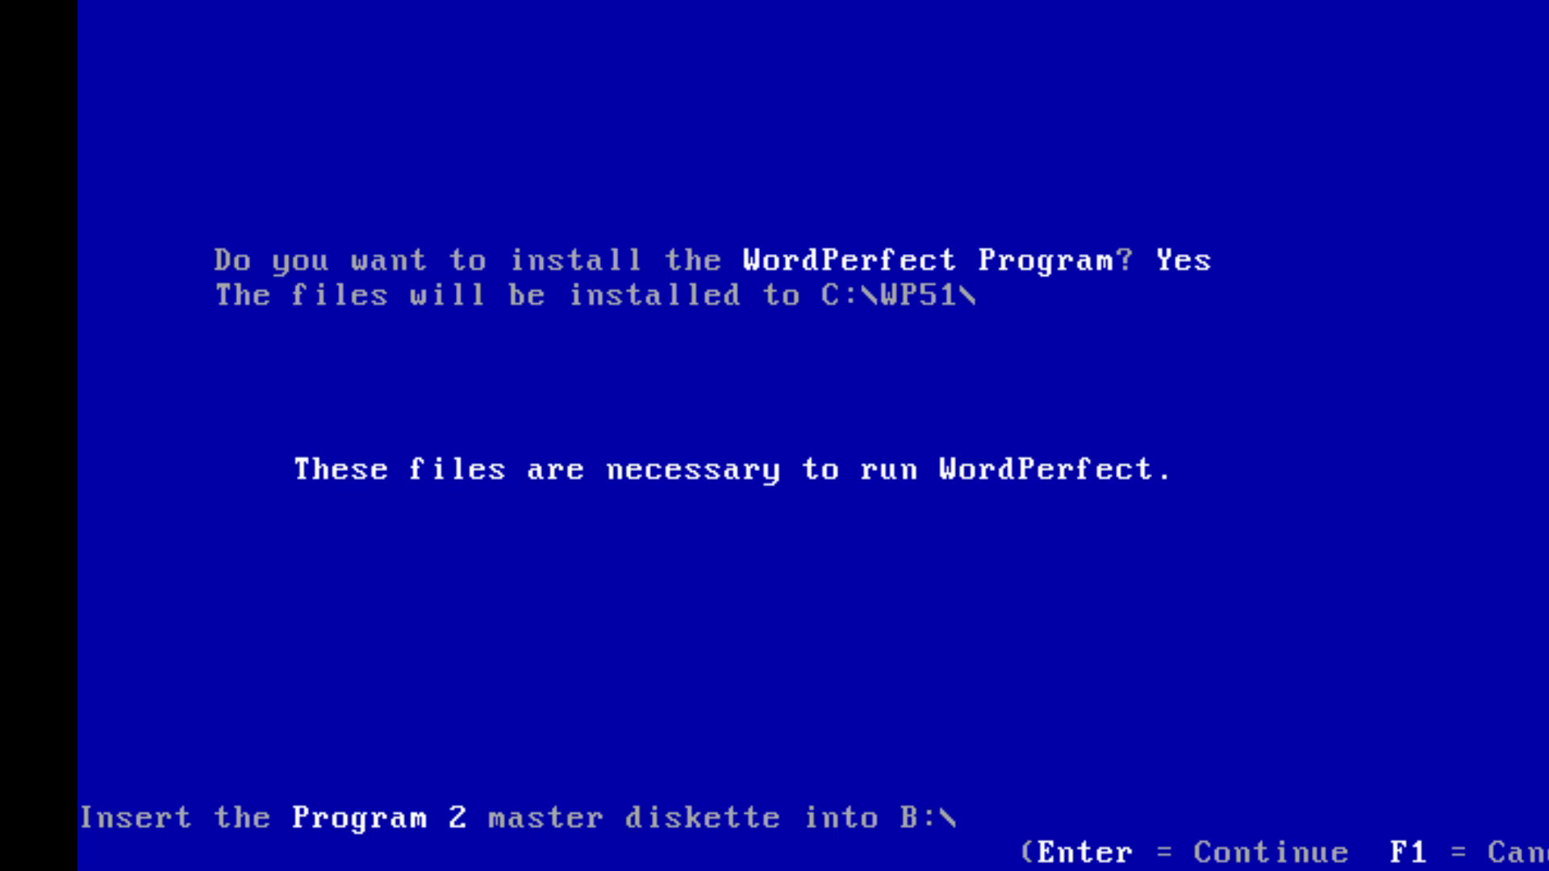
# Accept installing the WordPerfect Program to C:\WP51 and continue with the Program 2 diskette in B:
pyautogui.press('Return')
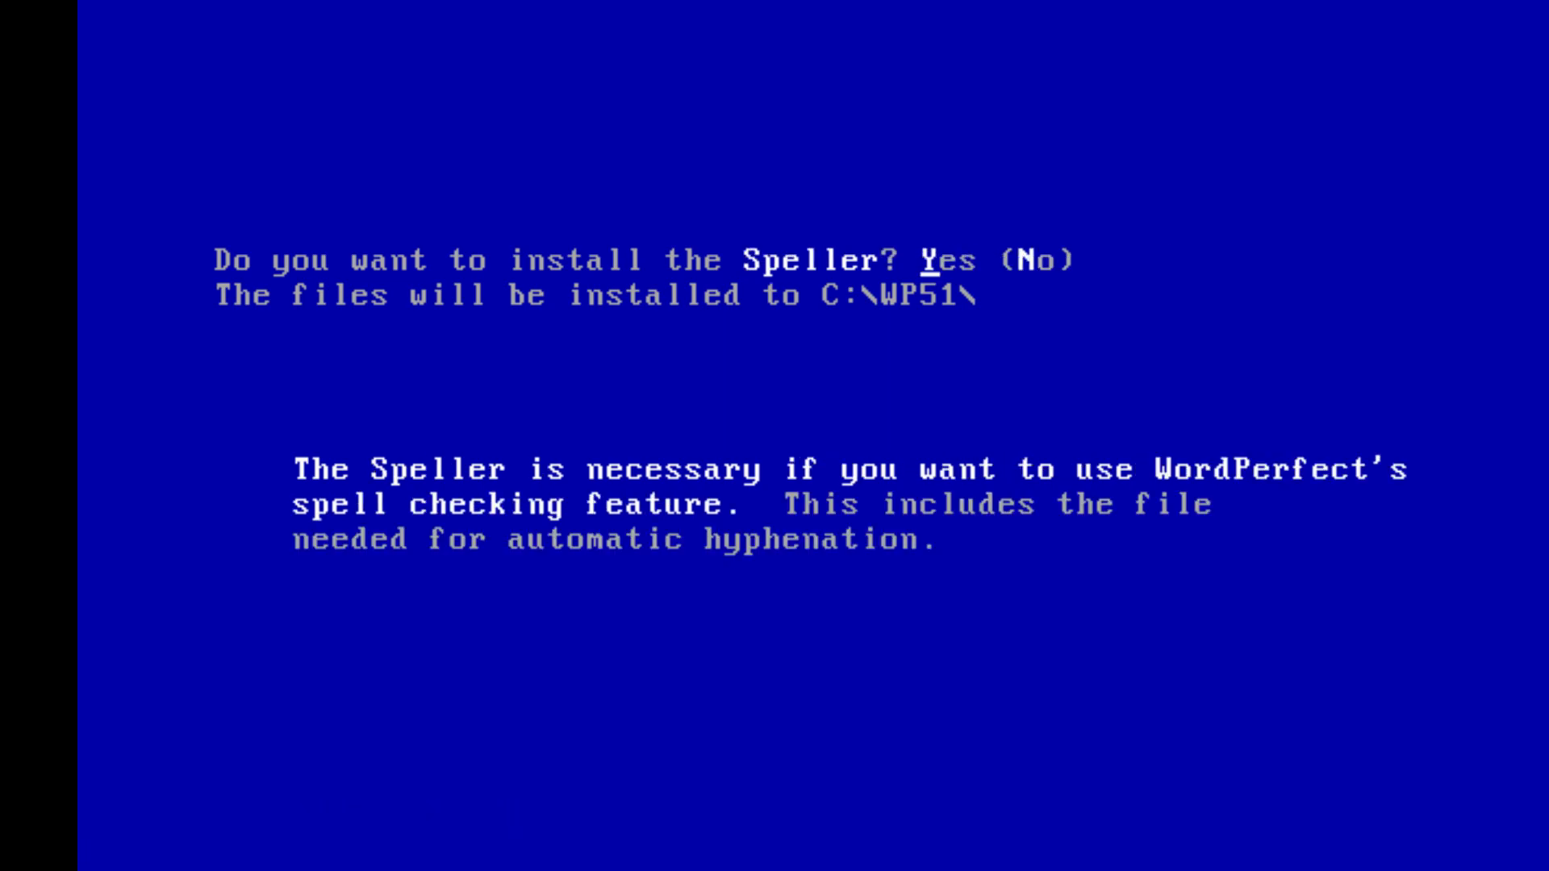
# Install the Speller to C:\WP51 from the Spell/Thesaurus 1 diskette in B:
pyautogui.press('y')
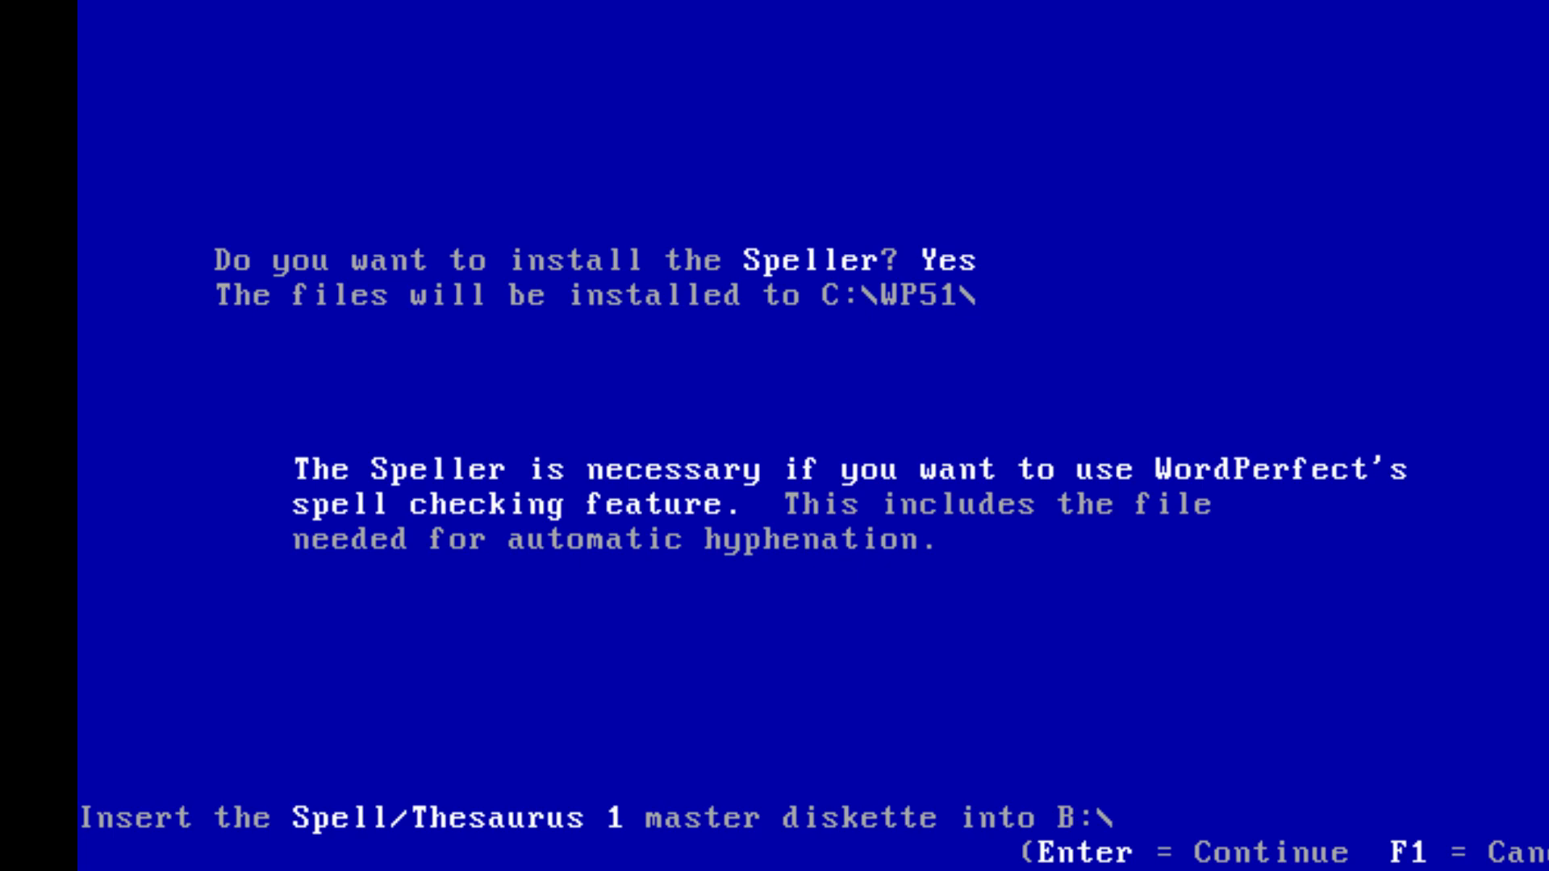
pyautogui.press('Return')
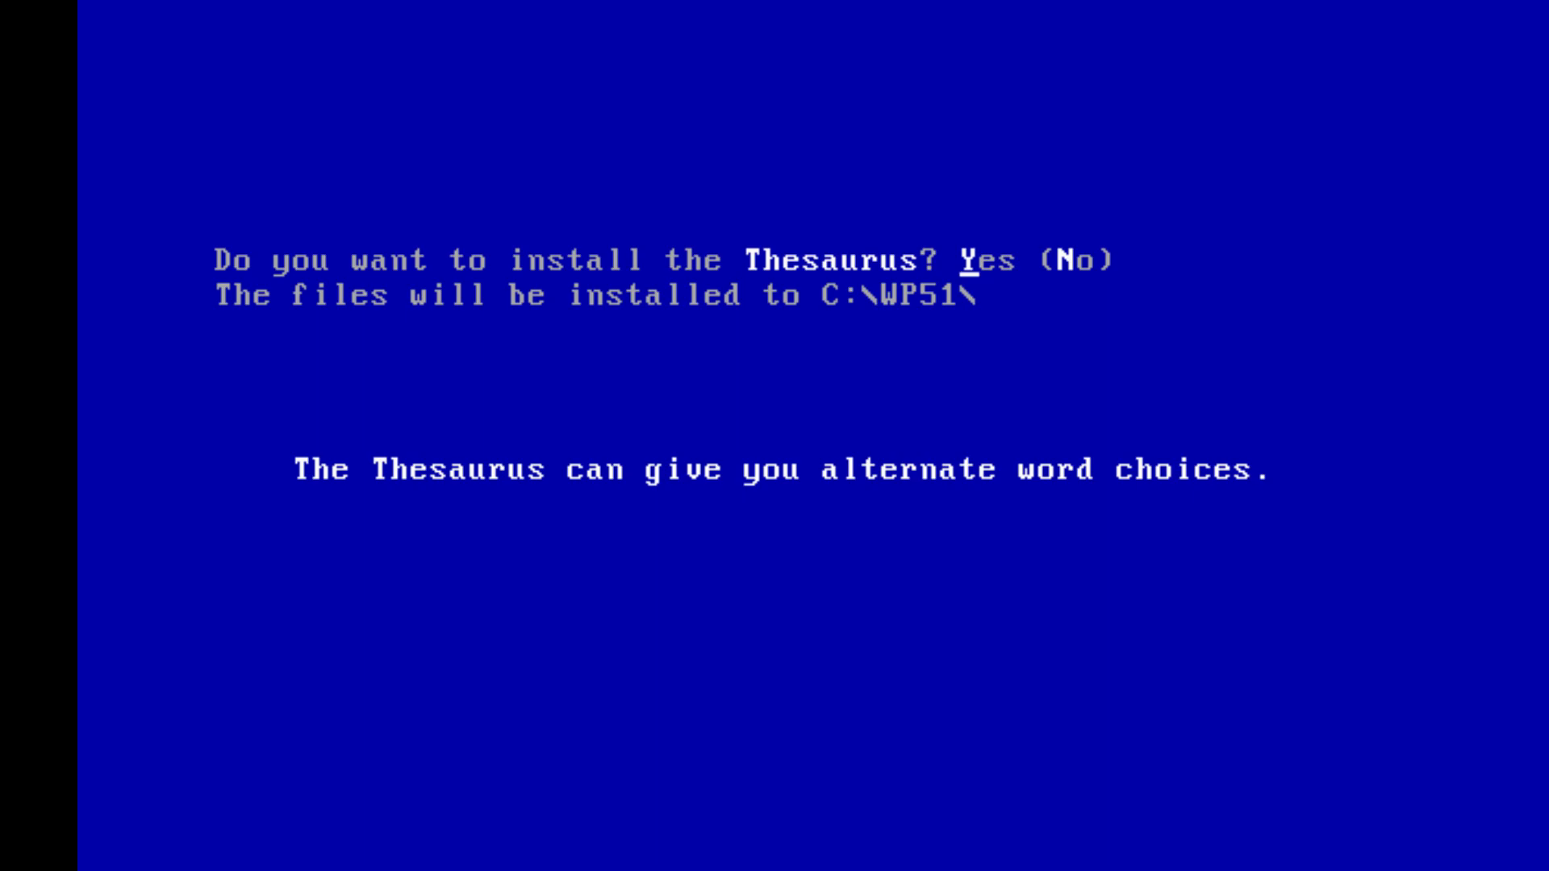
# Install the Thesaurus from the Spell/Thesaurus 2 diskette in B:
pyautogui.press('y')
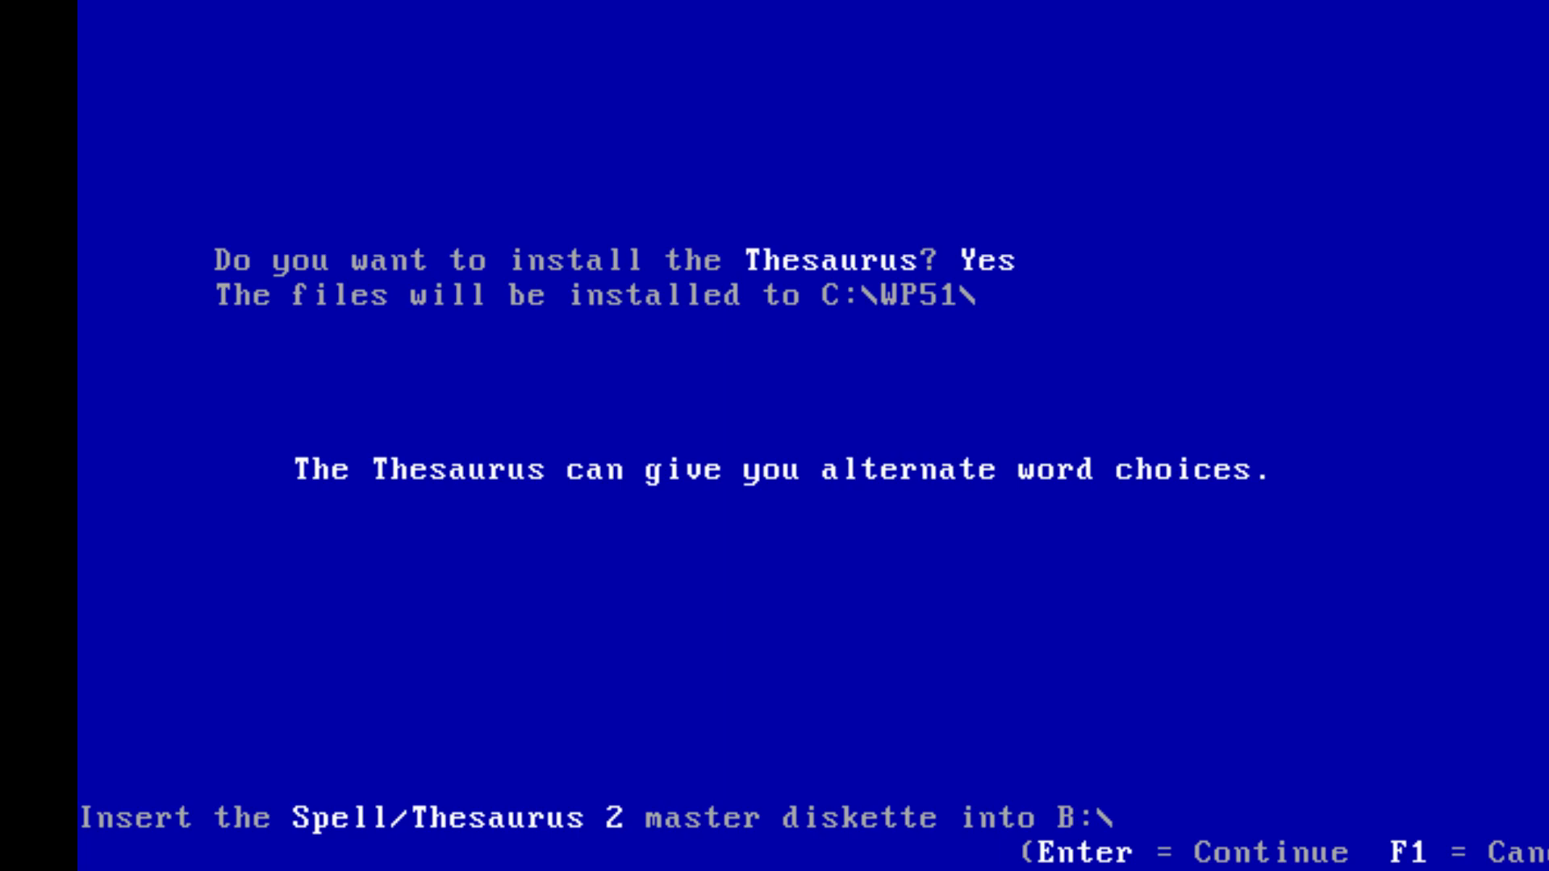
pyautogui.press('Return')
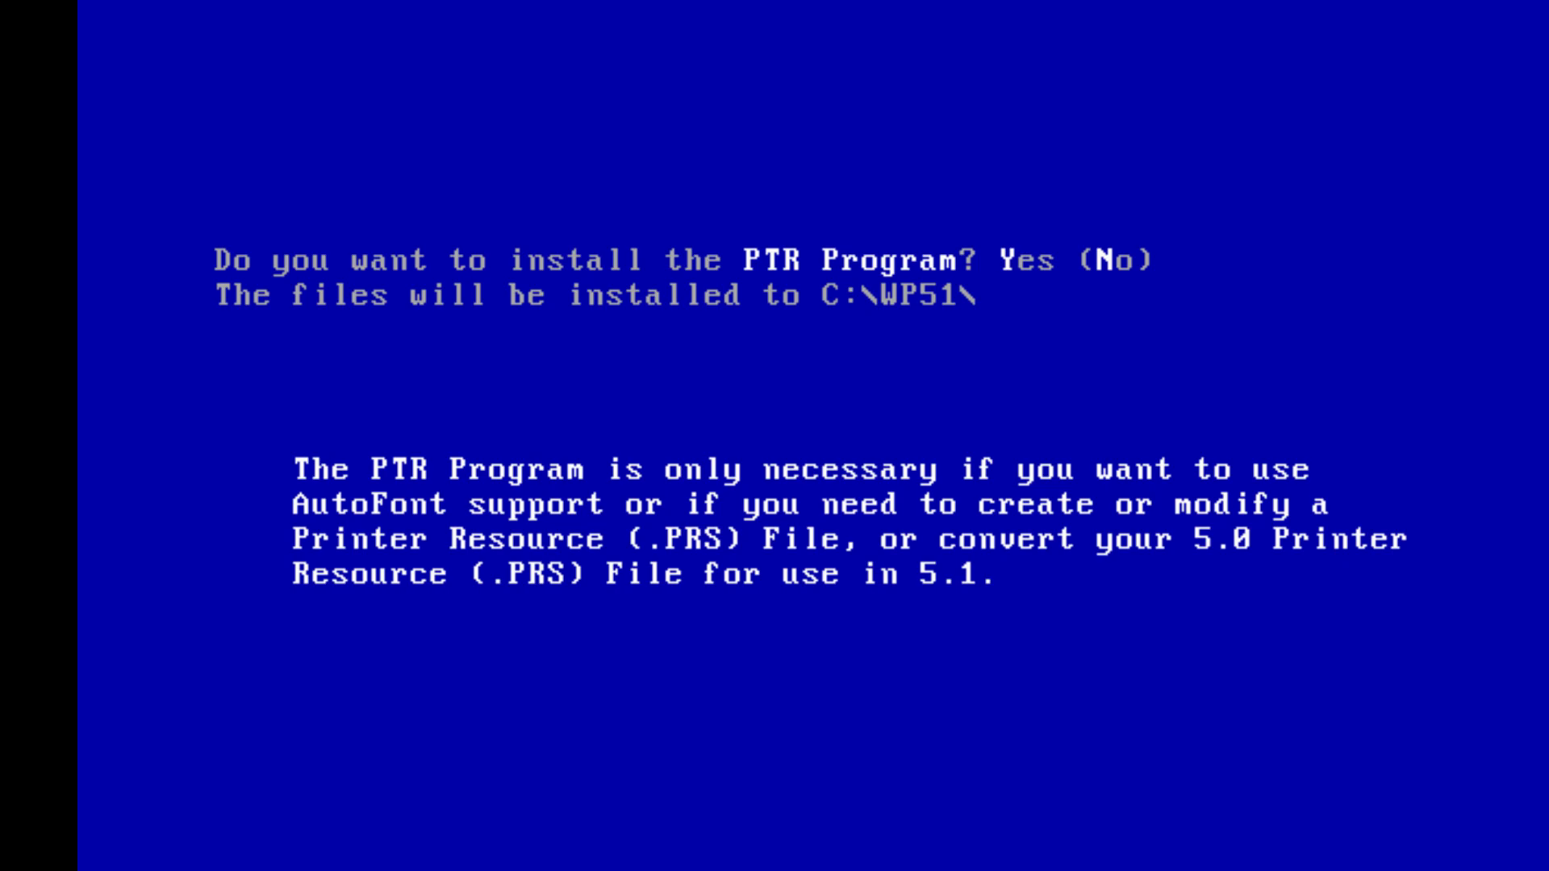
# Decline the PTR Program and install Graphic Drivers from the PTR Program/Graphics 1 diskette
pyautogui.press('n')
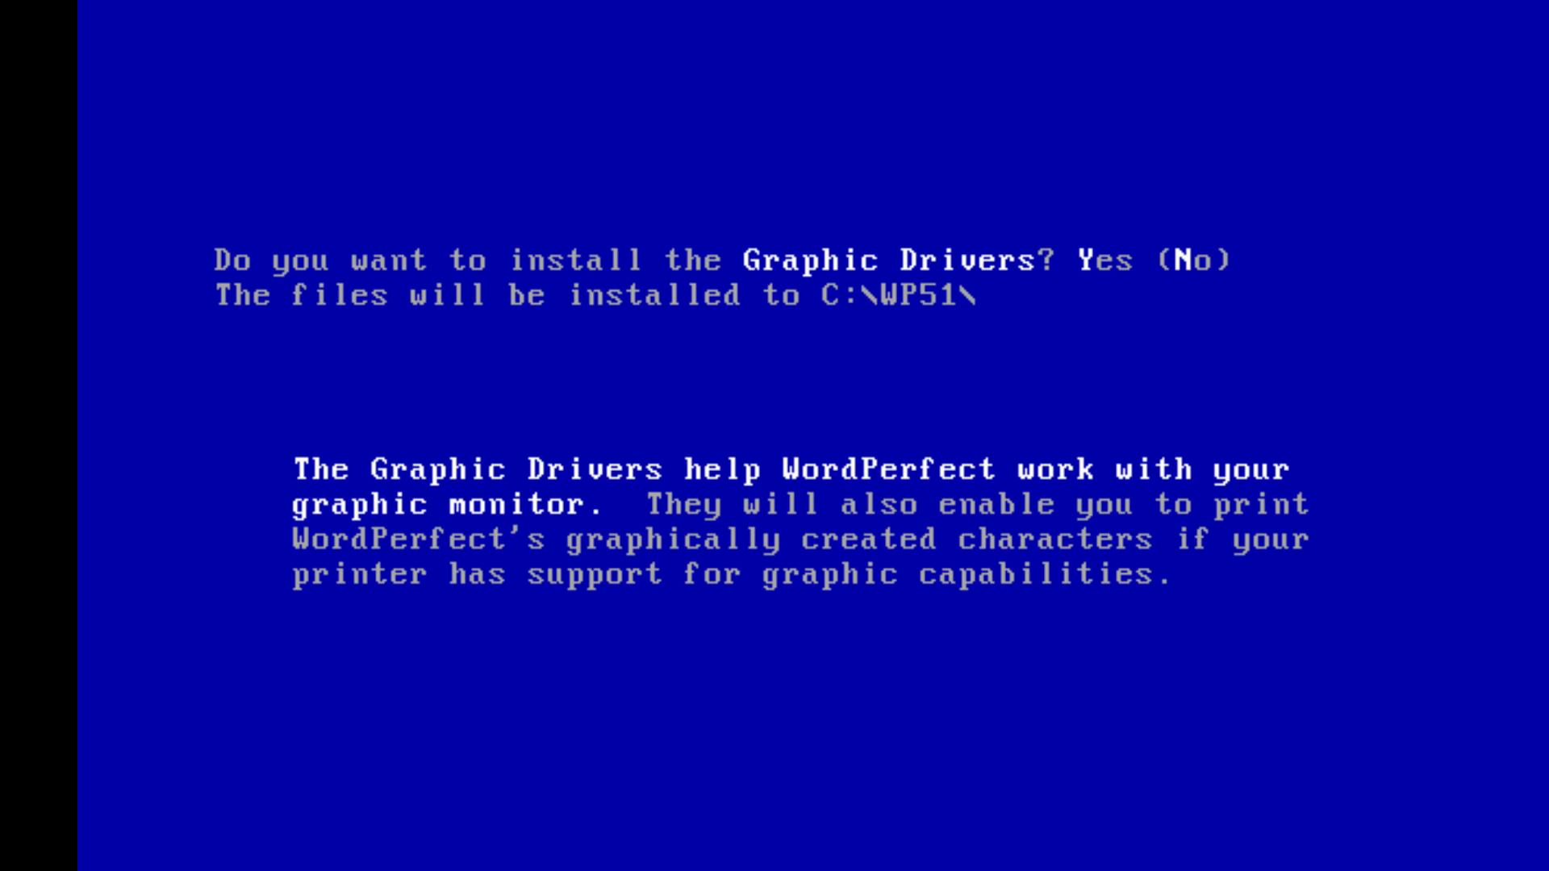
pyautogui.press('y')
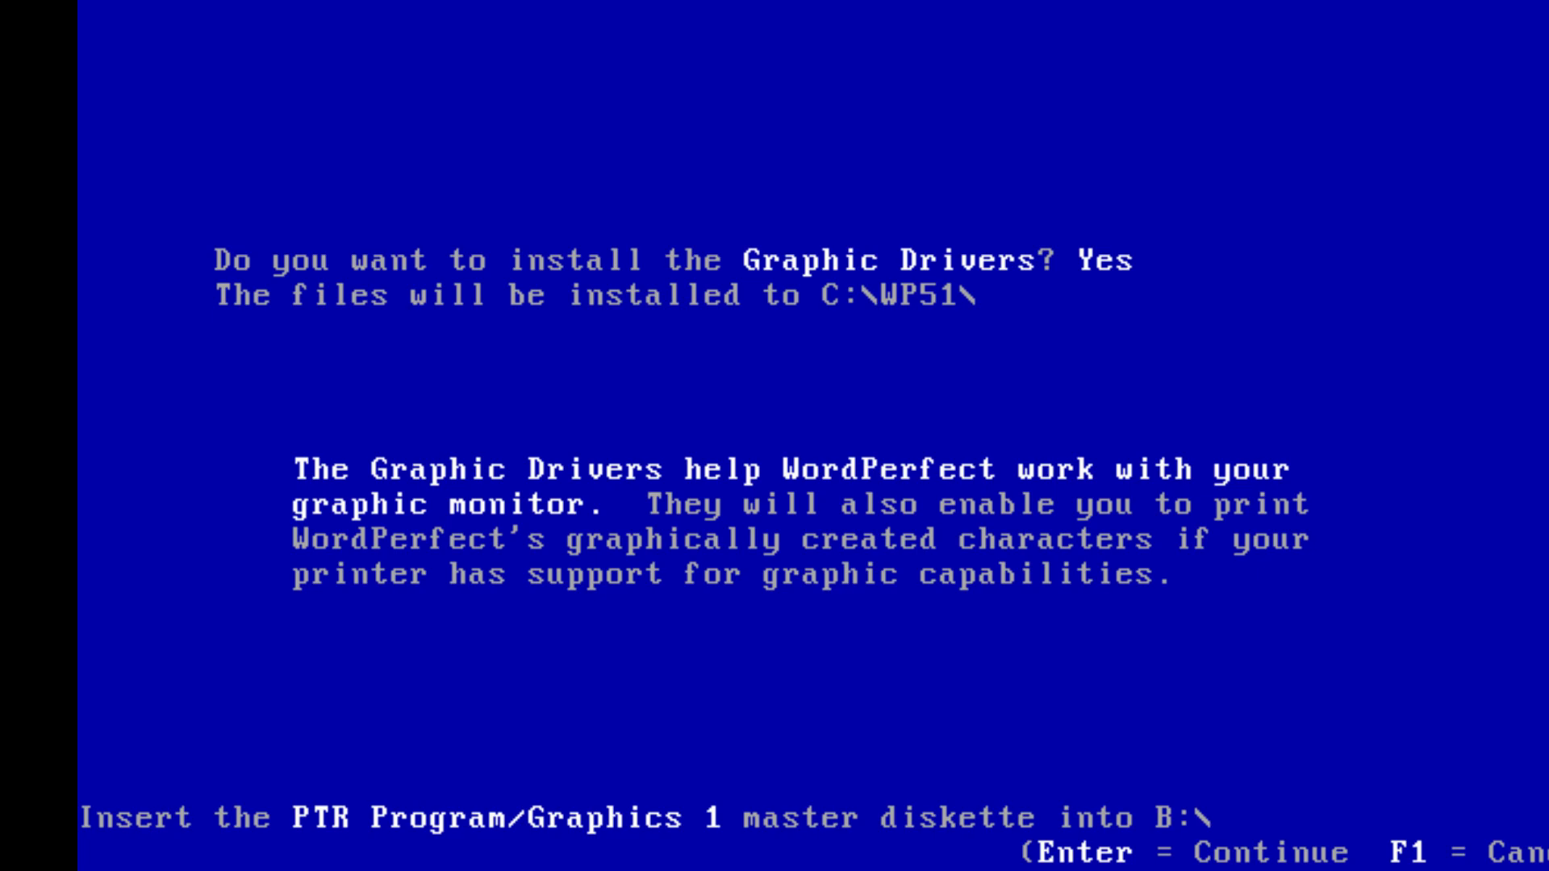
pyautogui.press('Return')
pyautogui.press('Return')
pyautogui.press('Return')
pyautogui.press('Return')
pyautogui.press('Return')
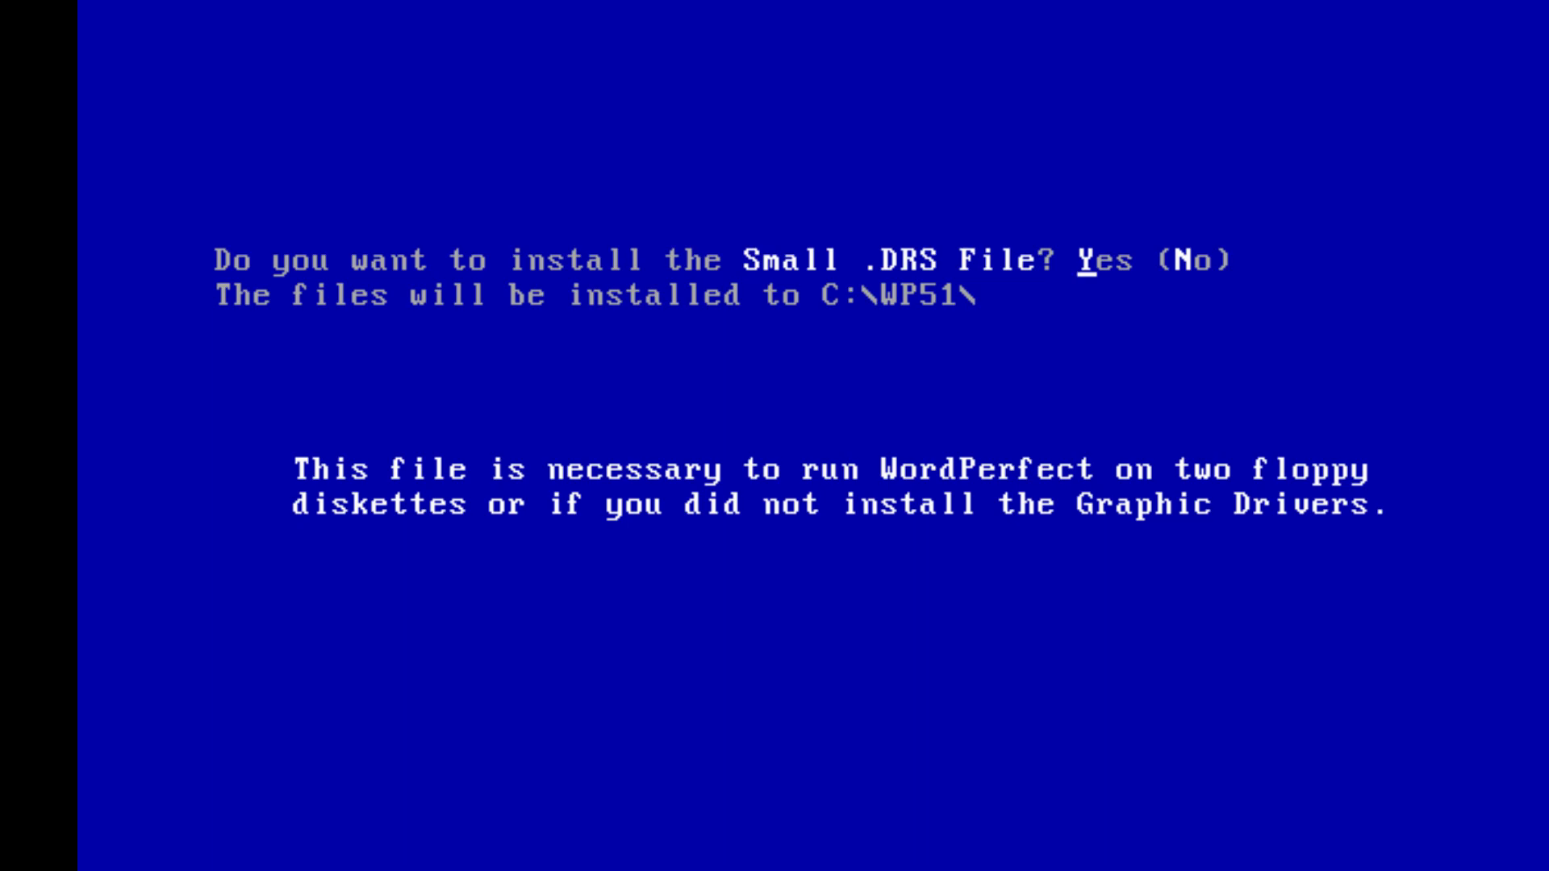
# Accept the Small .DRS File and Graphic Images, and create CONFIG.SYS with FILES=20
pyautogui.press('y')
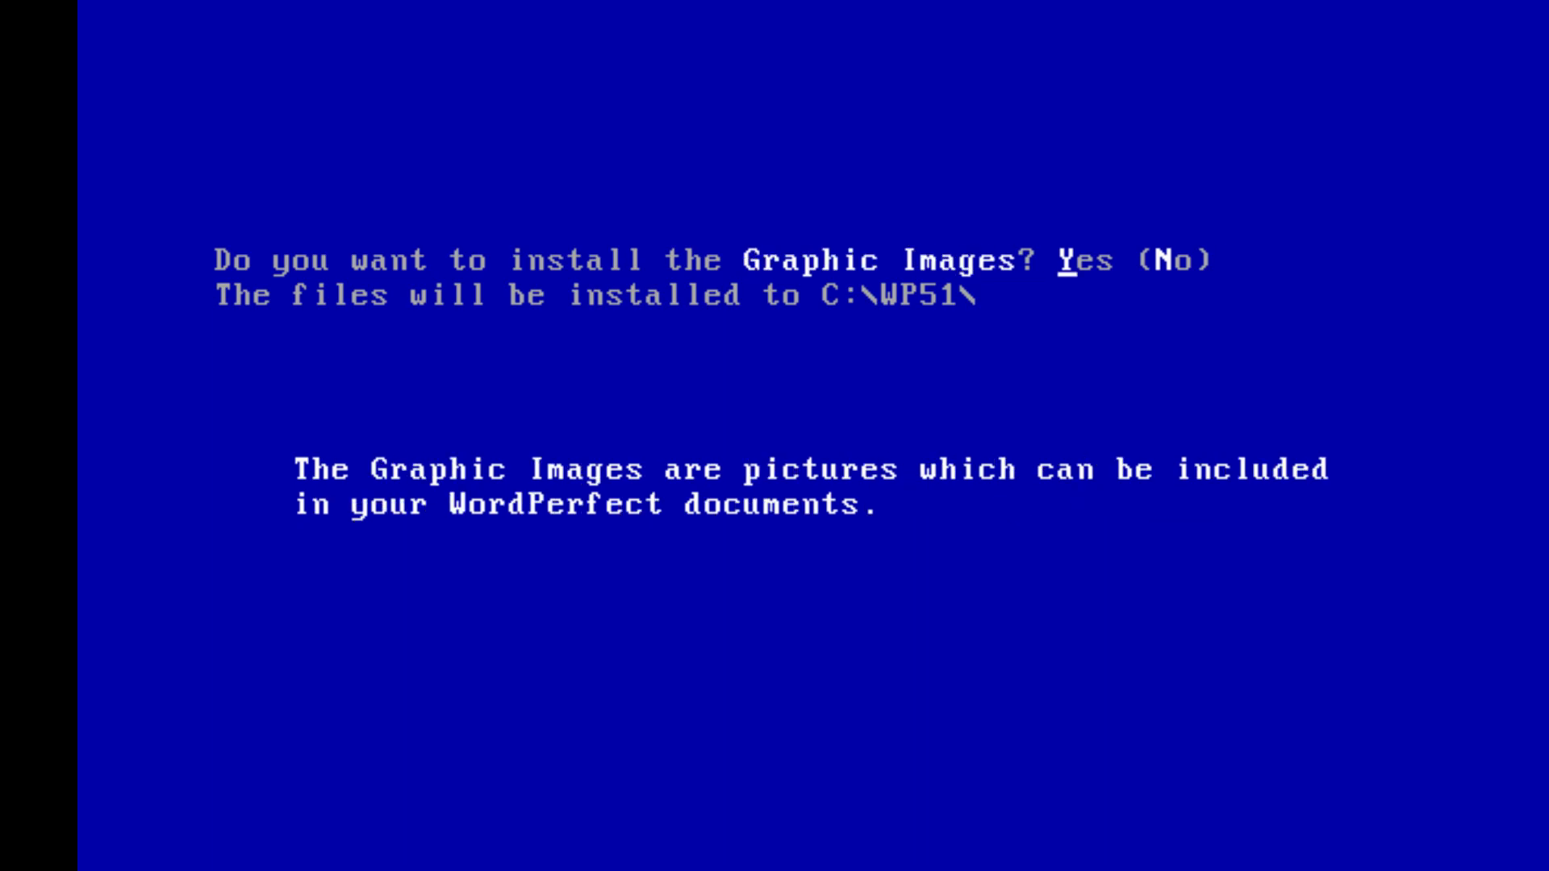
pyautogui.press('y')
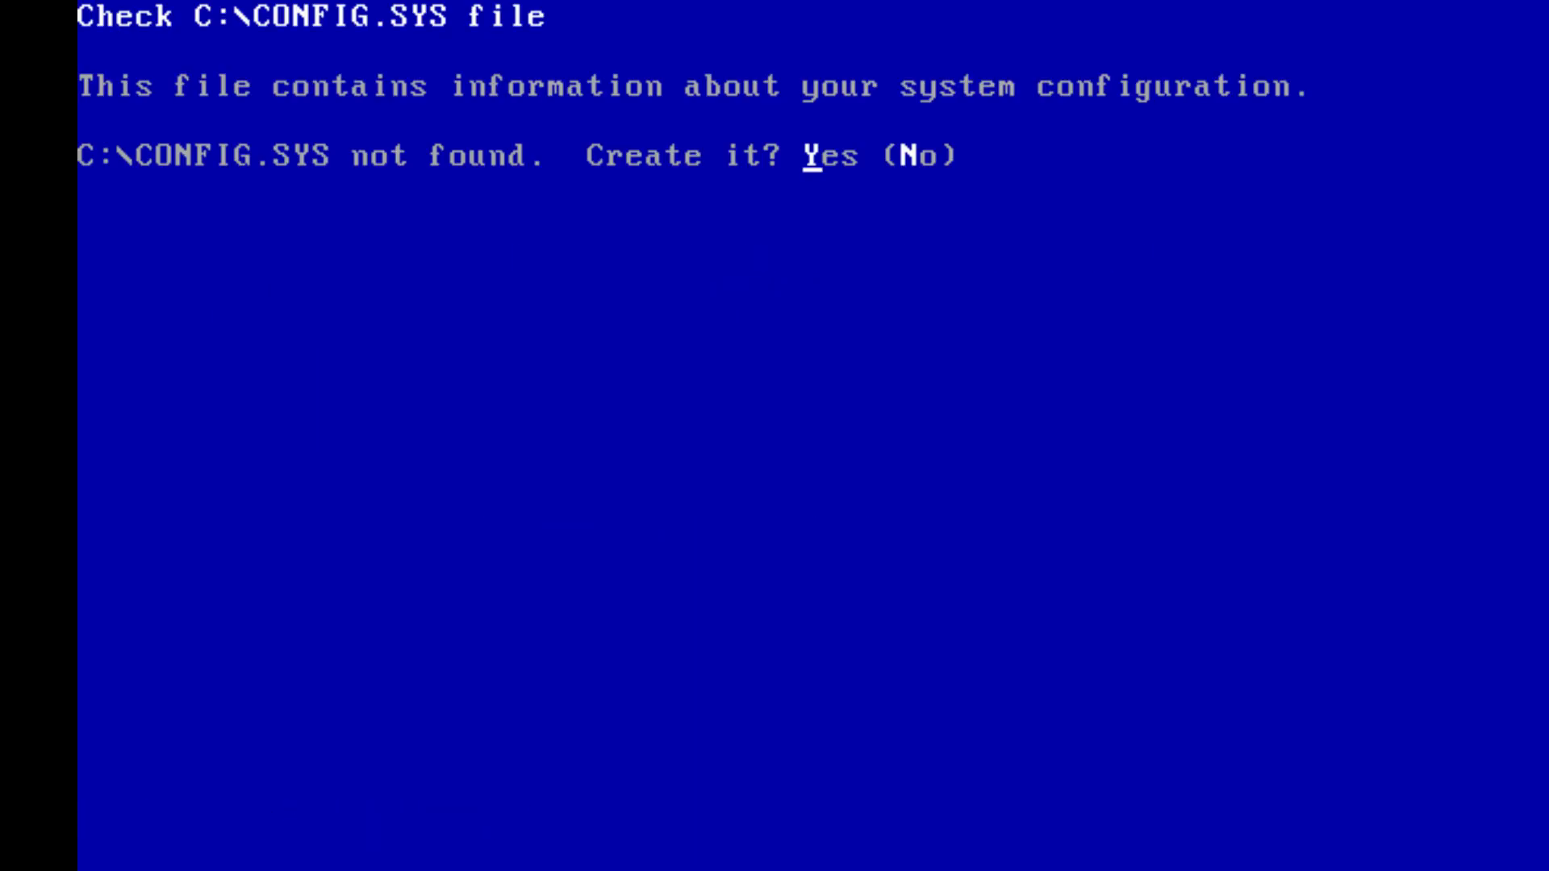
pyautogui.press('y')
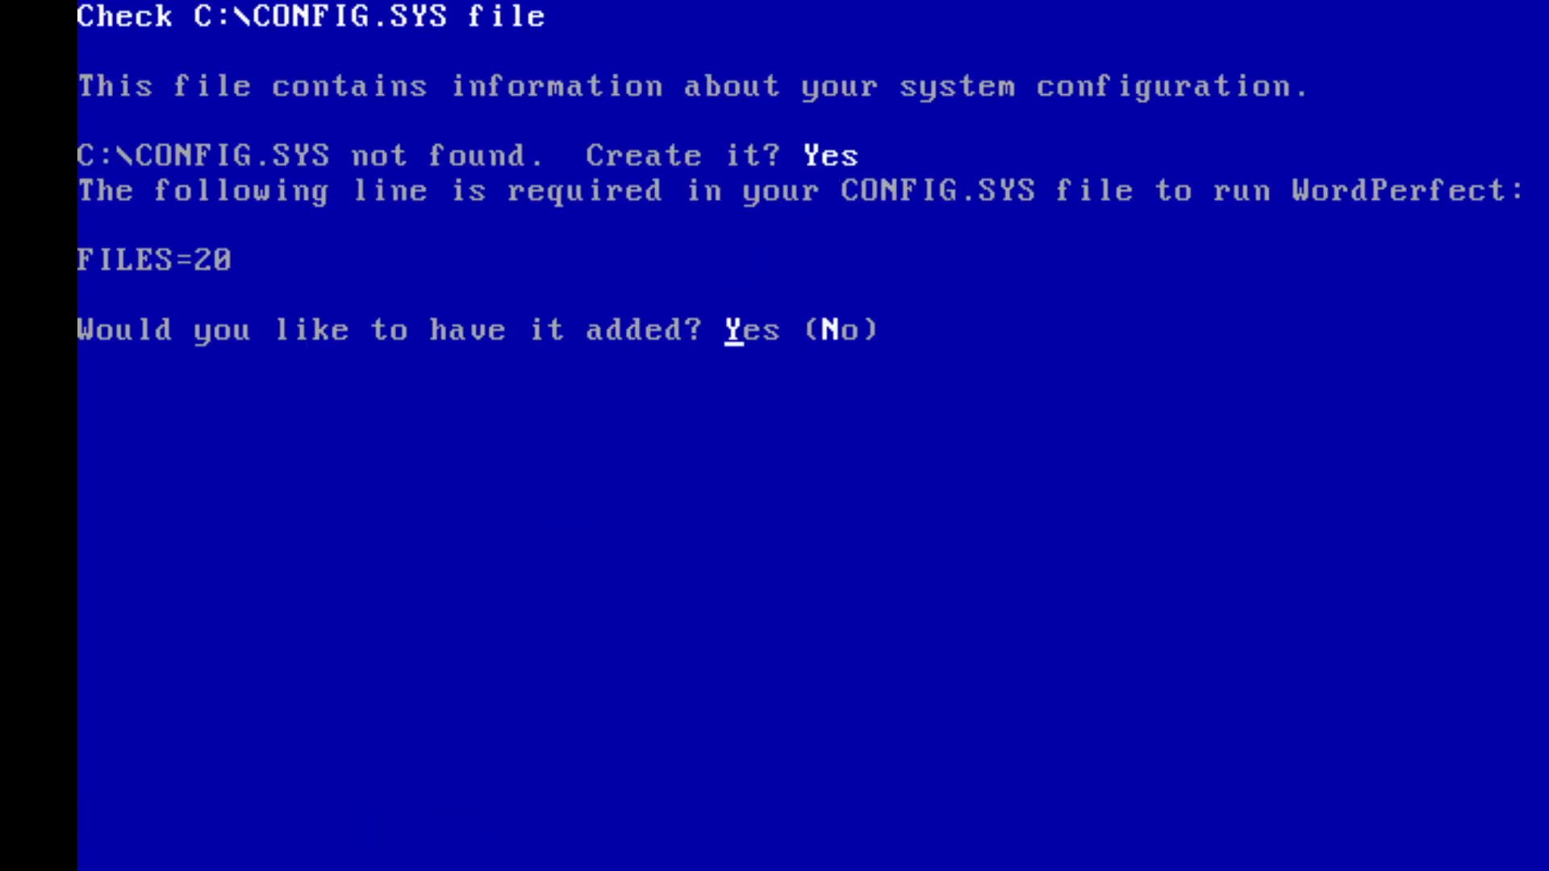
pyautogui.press('y')
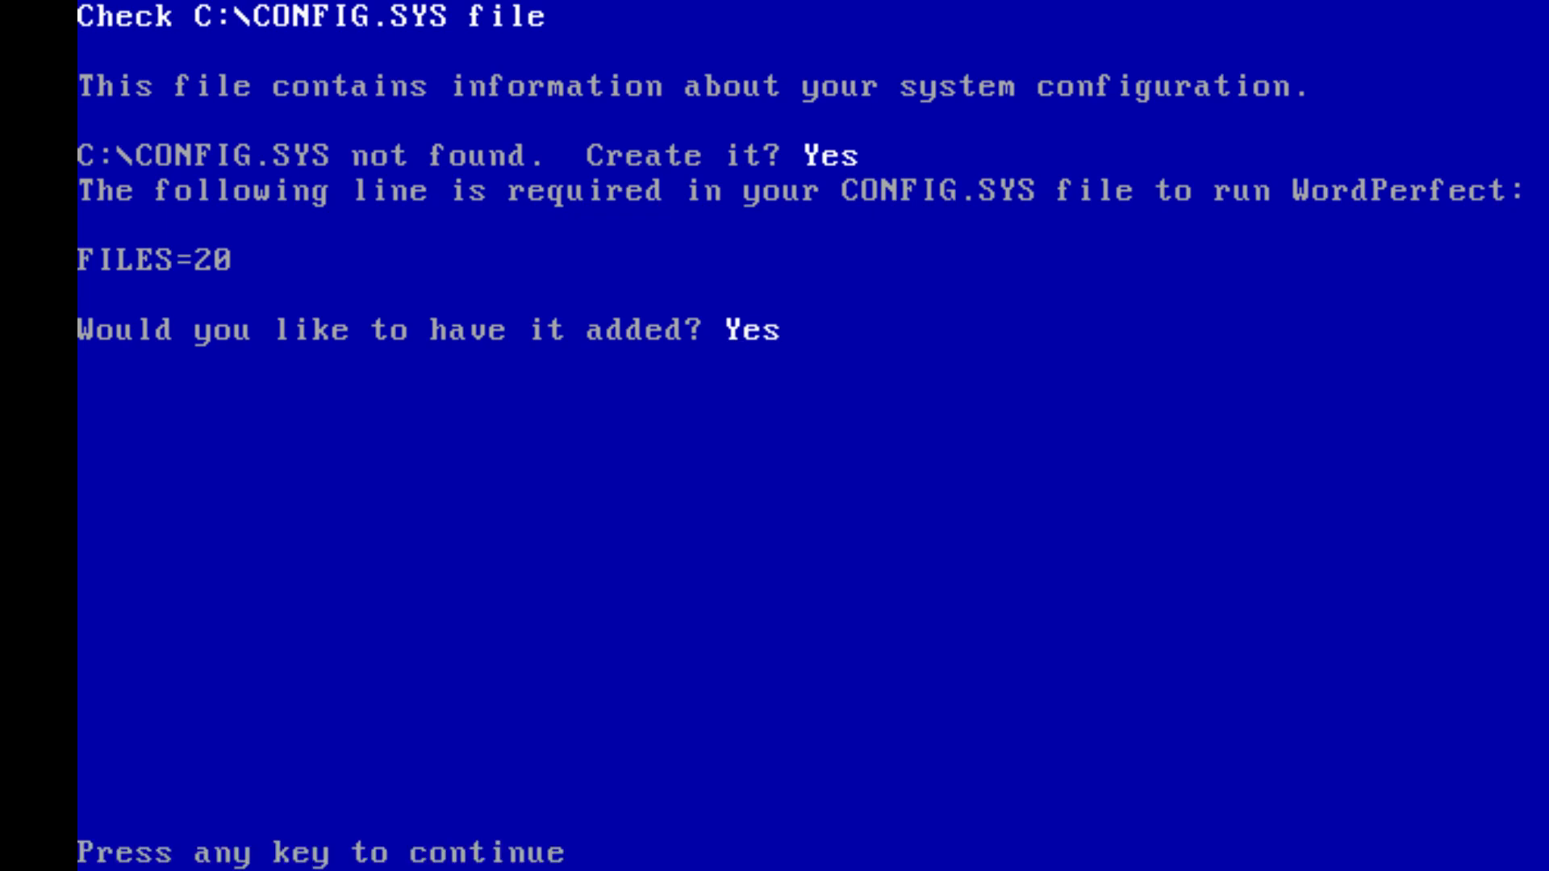
# Create AUTOEXEC.BAT with C:\WP51\ added to the path
pyautogui.press('Return')
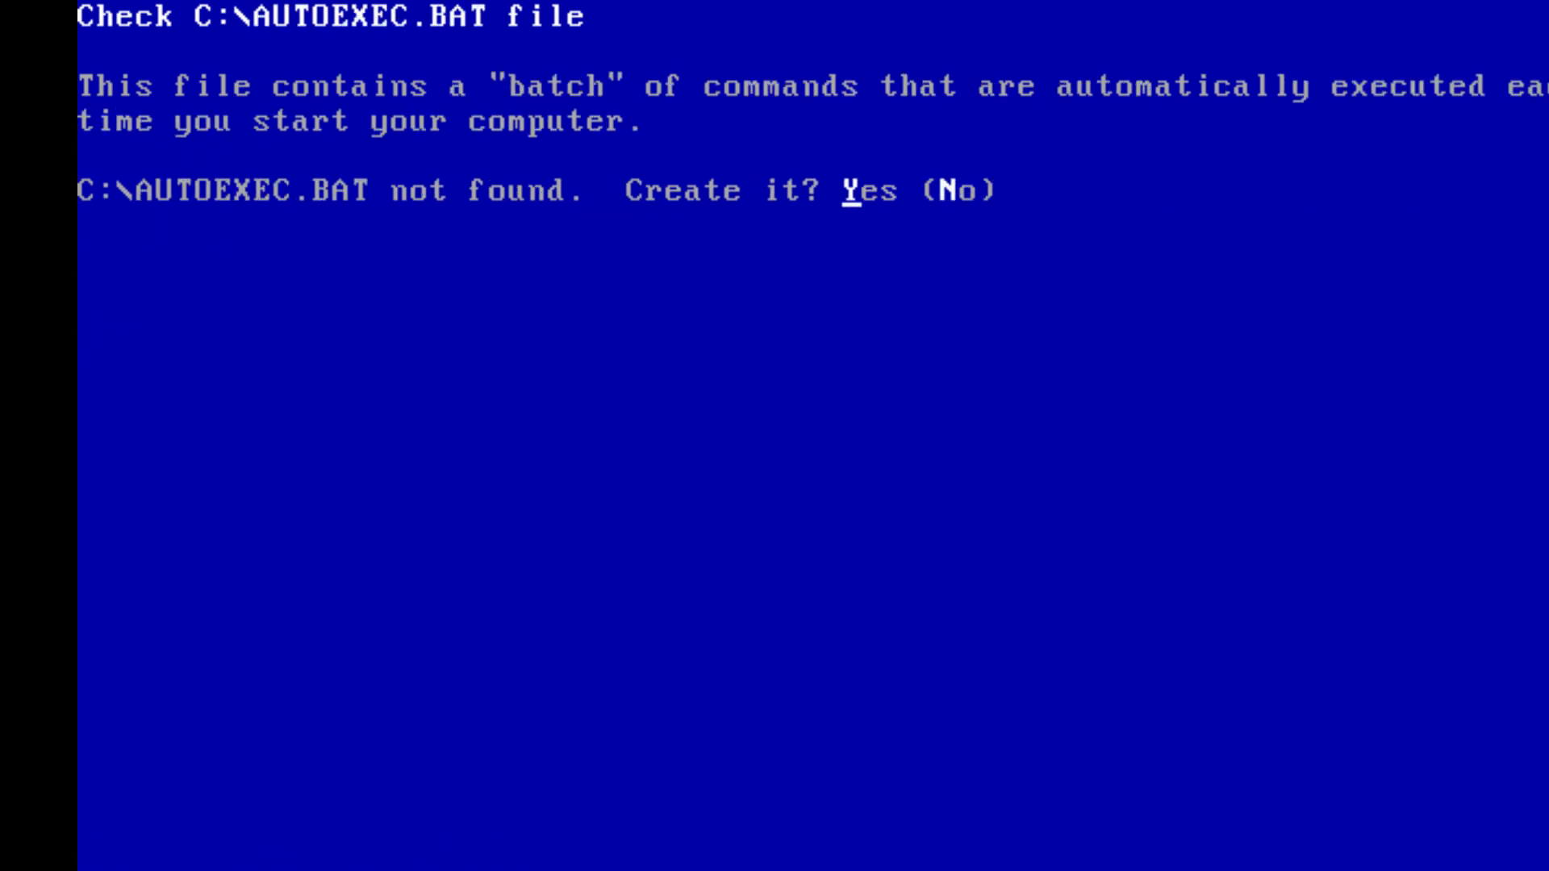
pyautogui.press('Return')
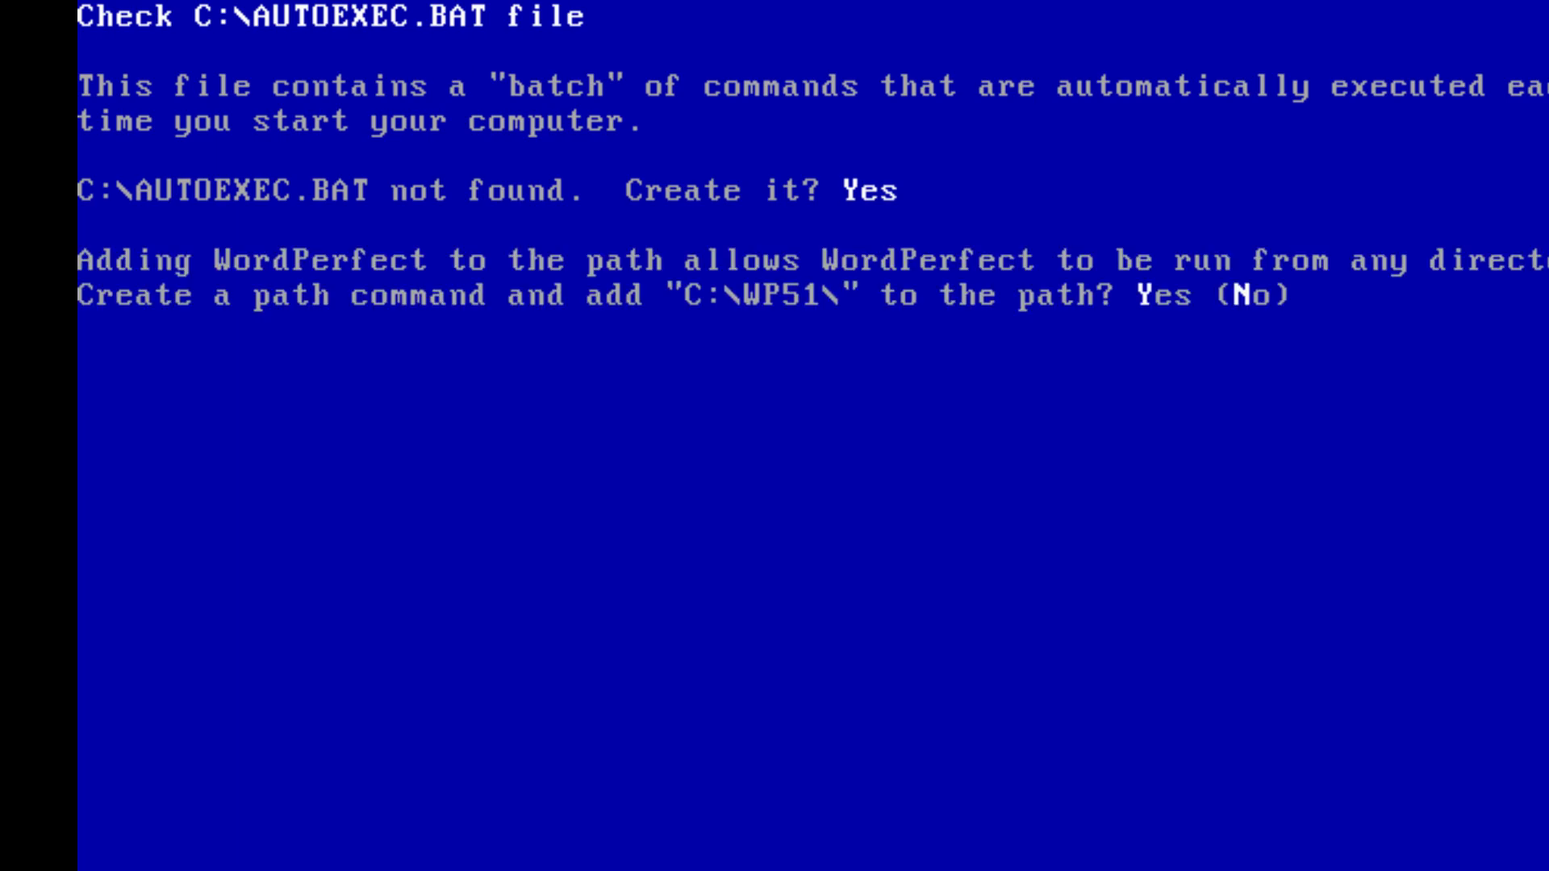
pyautogui.press('Return')
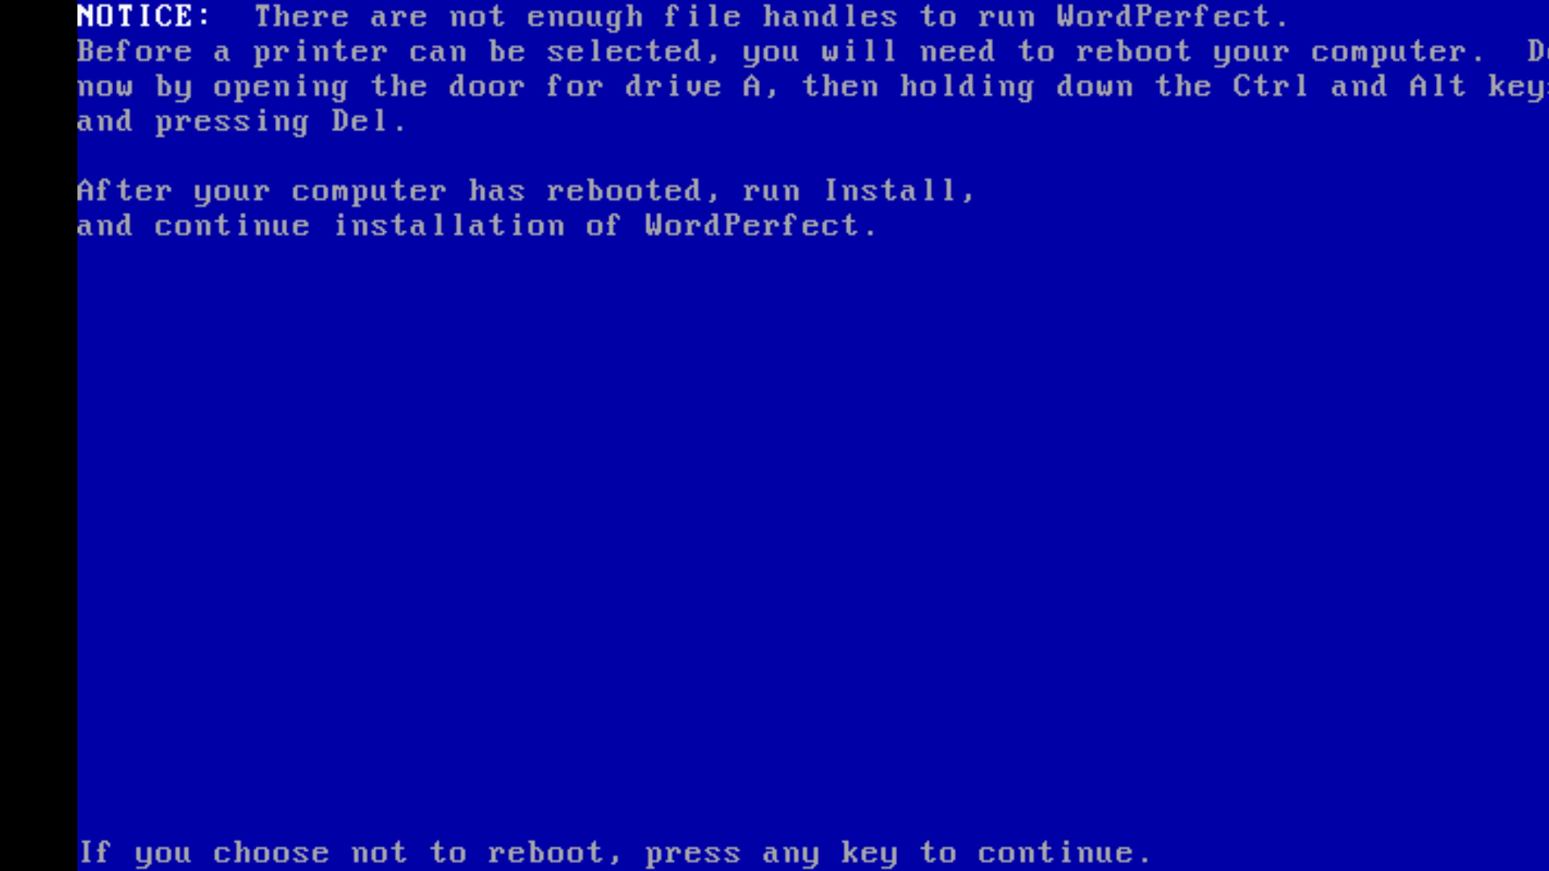
# Skip the reboot notice and exit the Installation menu with option 8
pyautogui.press('Return')
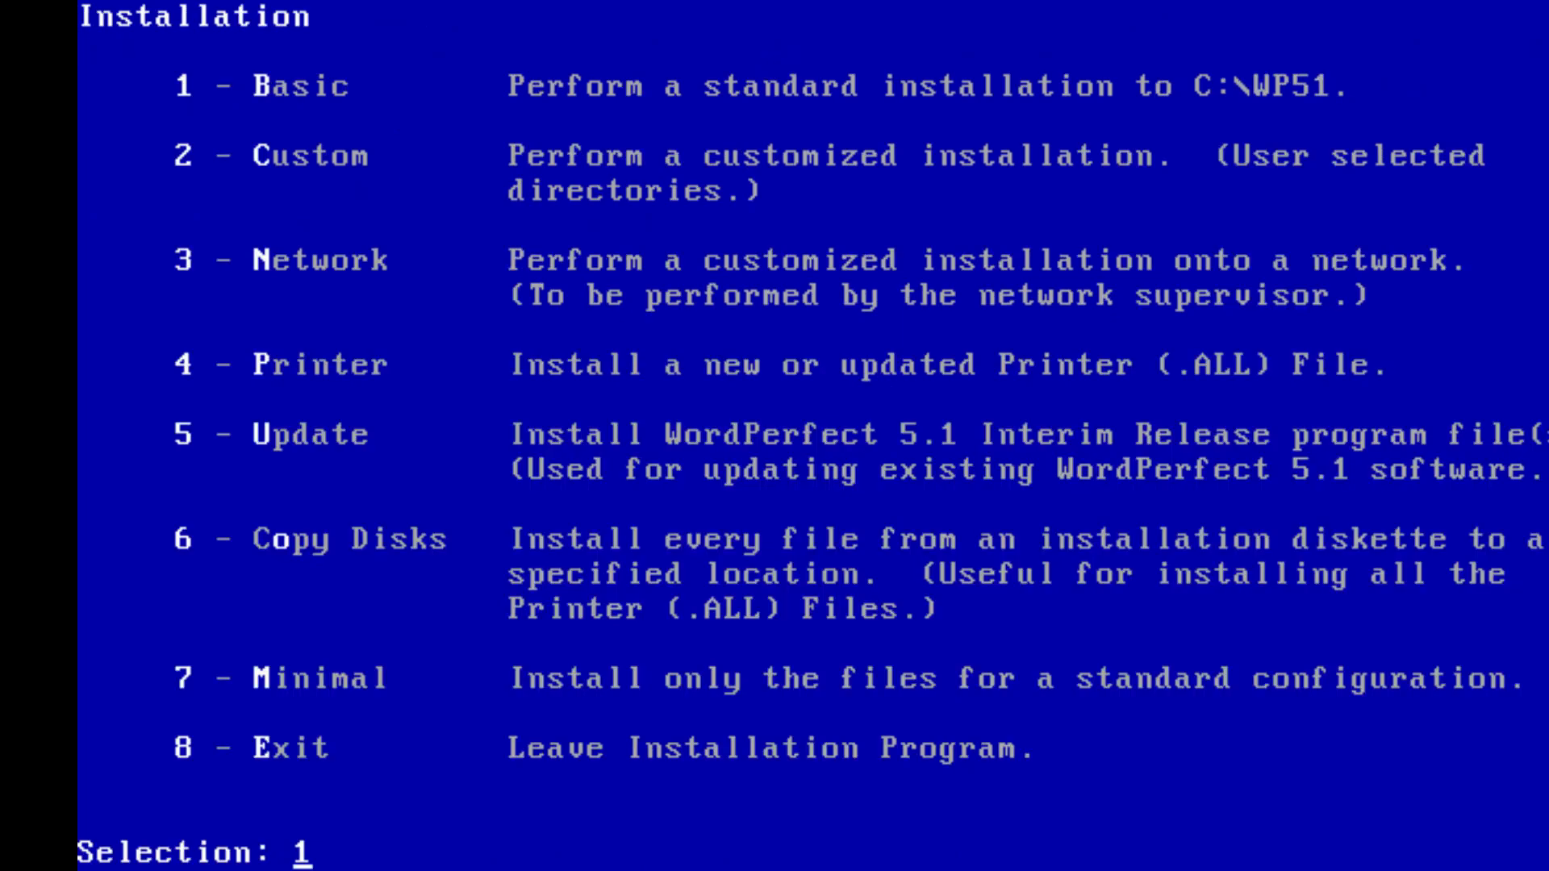
pyautogui.press('8')
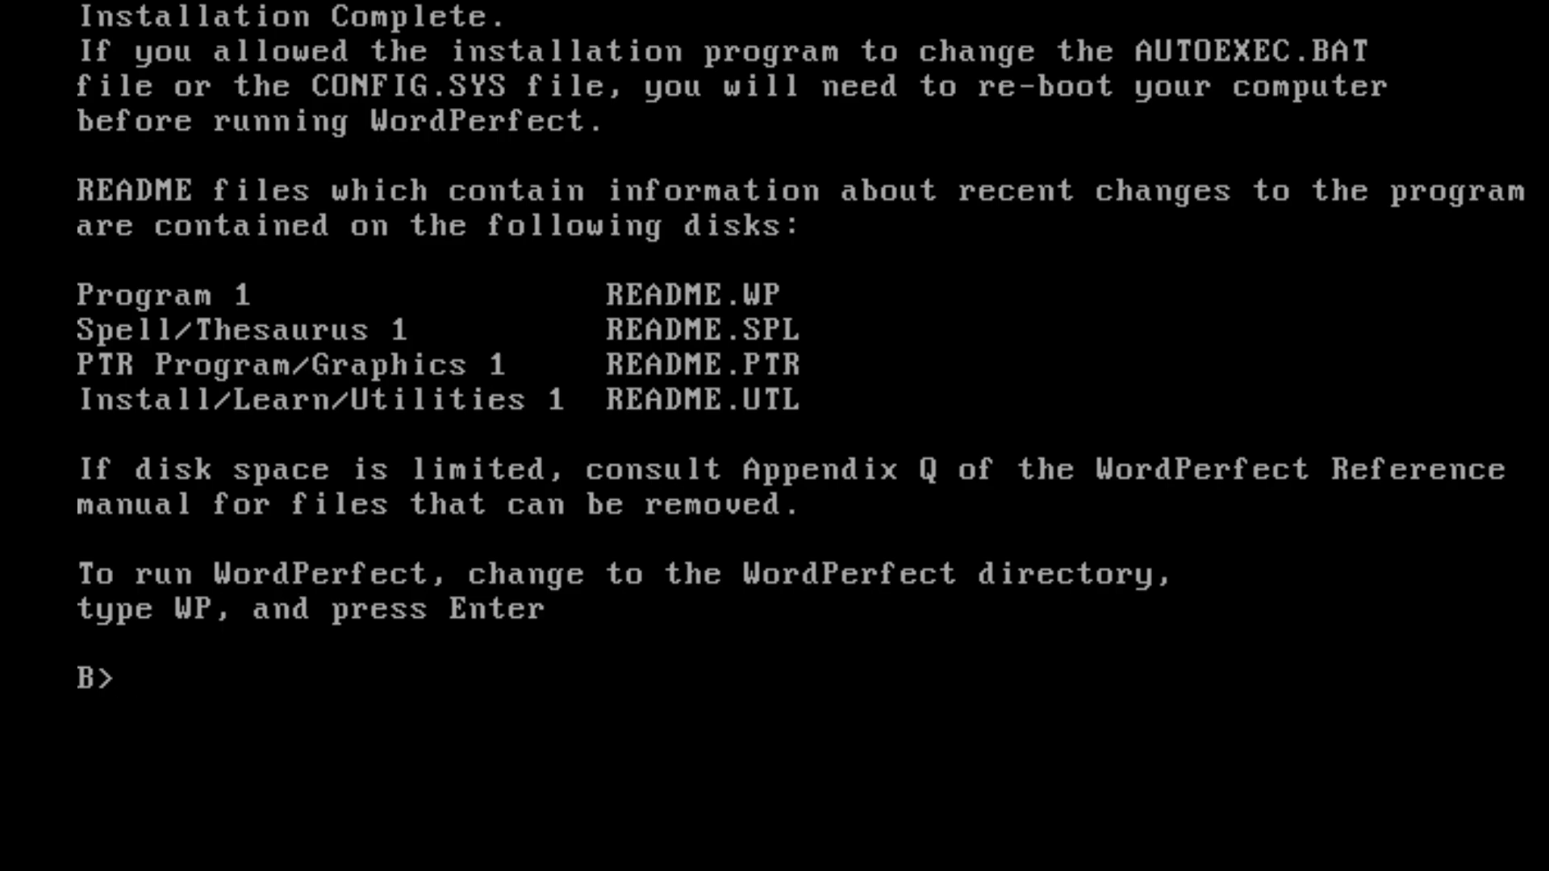
# List drive B's files, then switch to drive C and list its contents
pyautogui.write('dir')
pyautogui.press('Return')
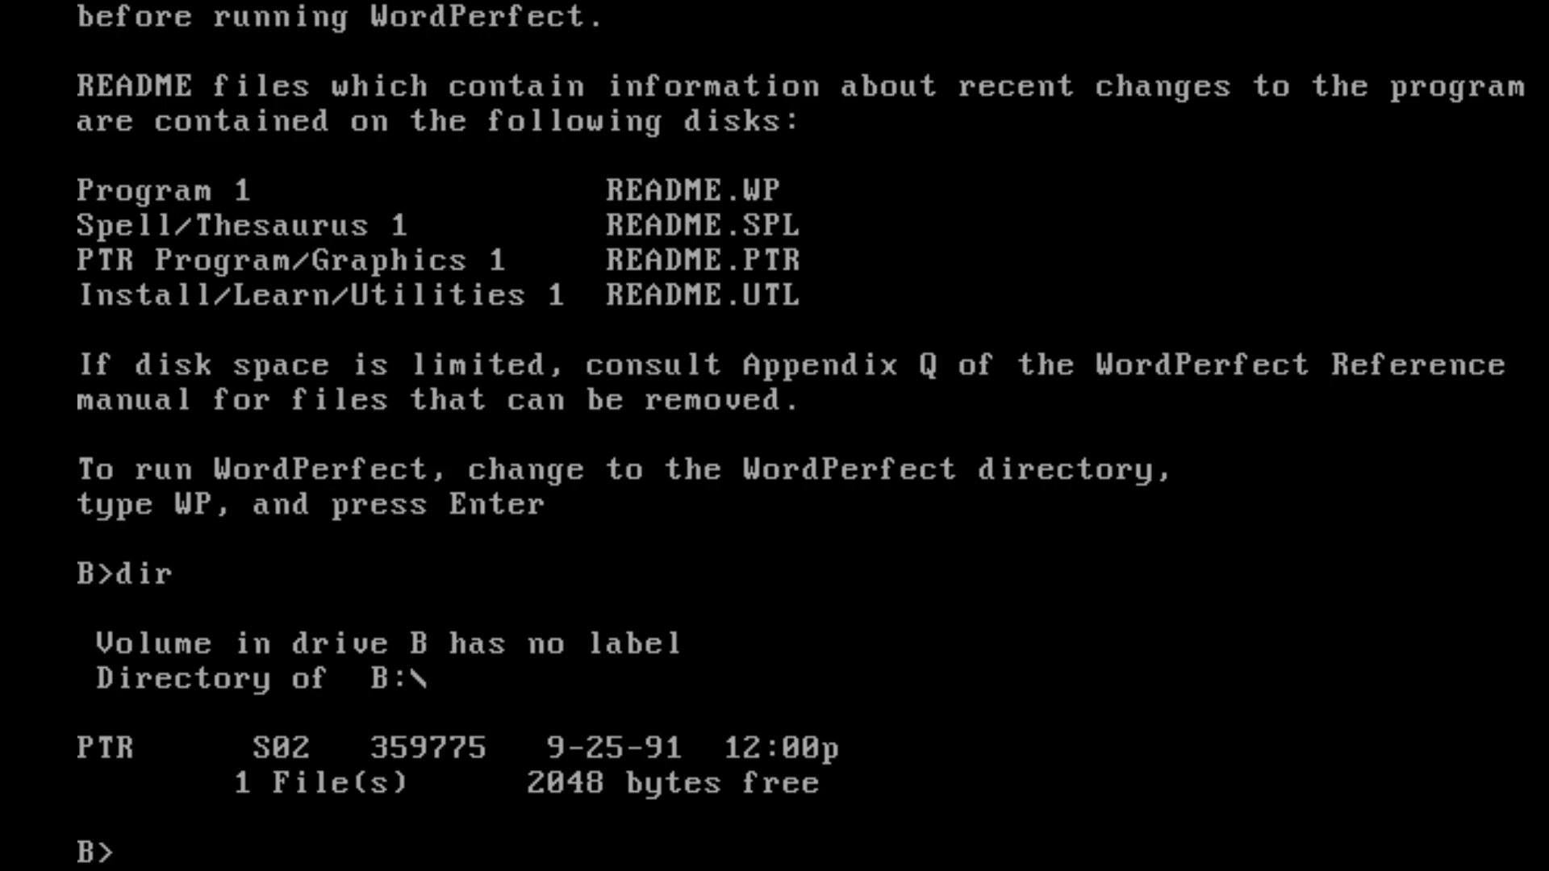
pyautogui.write('c:')
pyautogui.press('Return')
pyautogui.write('dir')
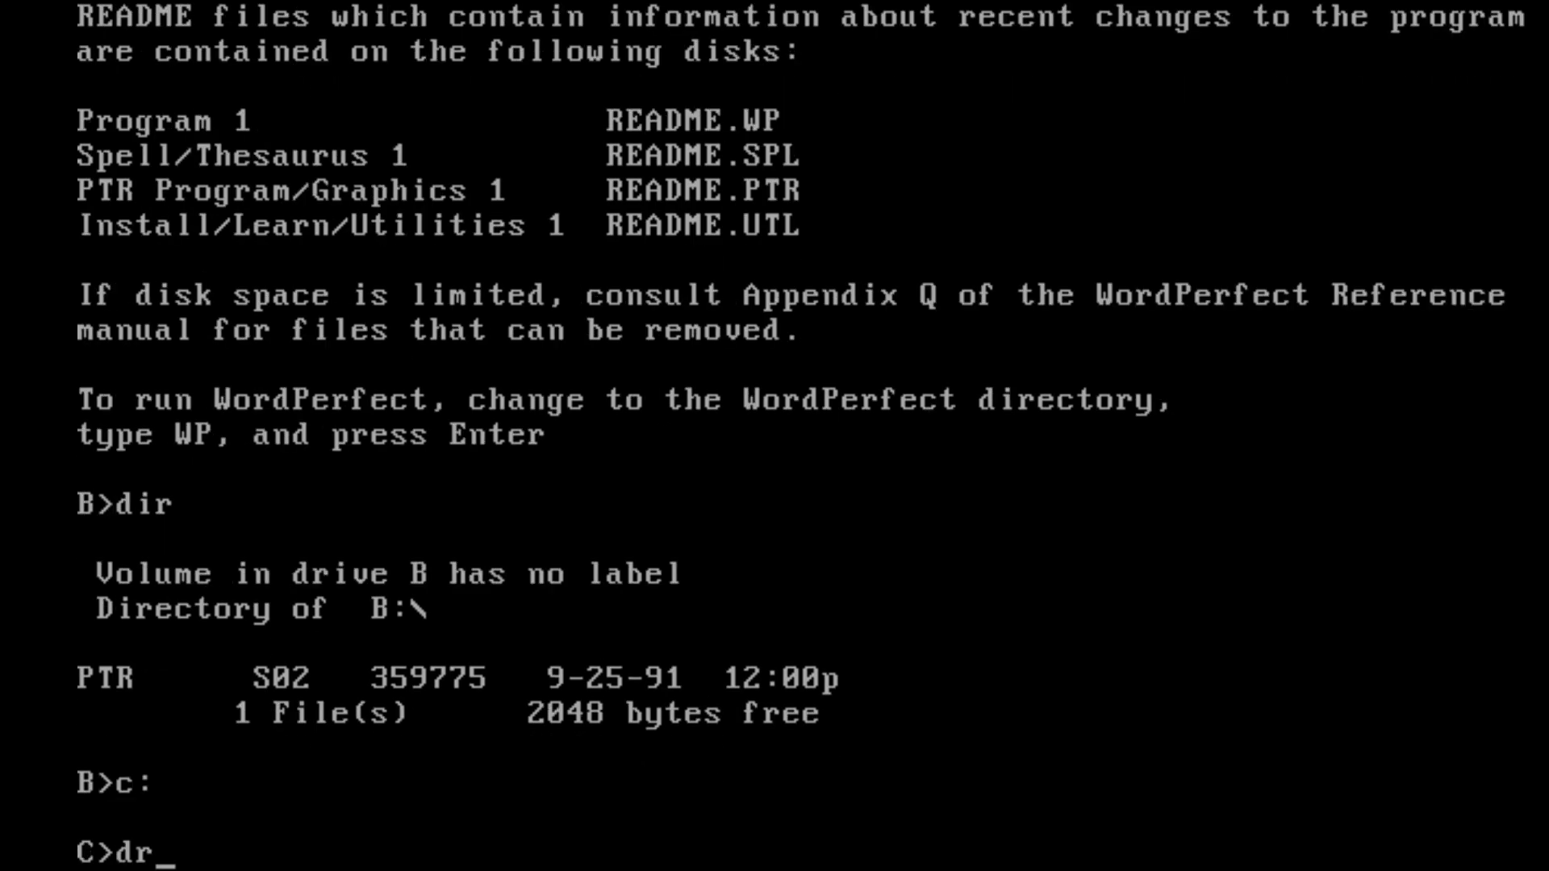
pyautogui.press('Return')
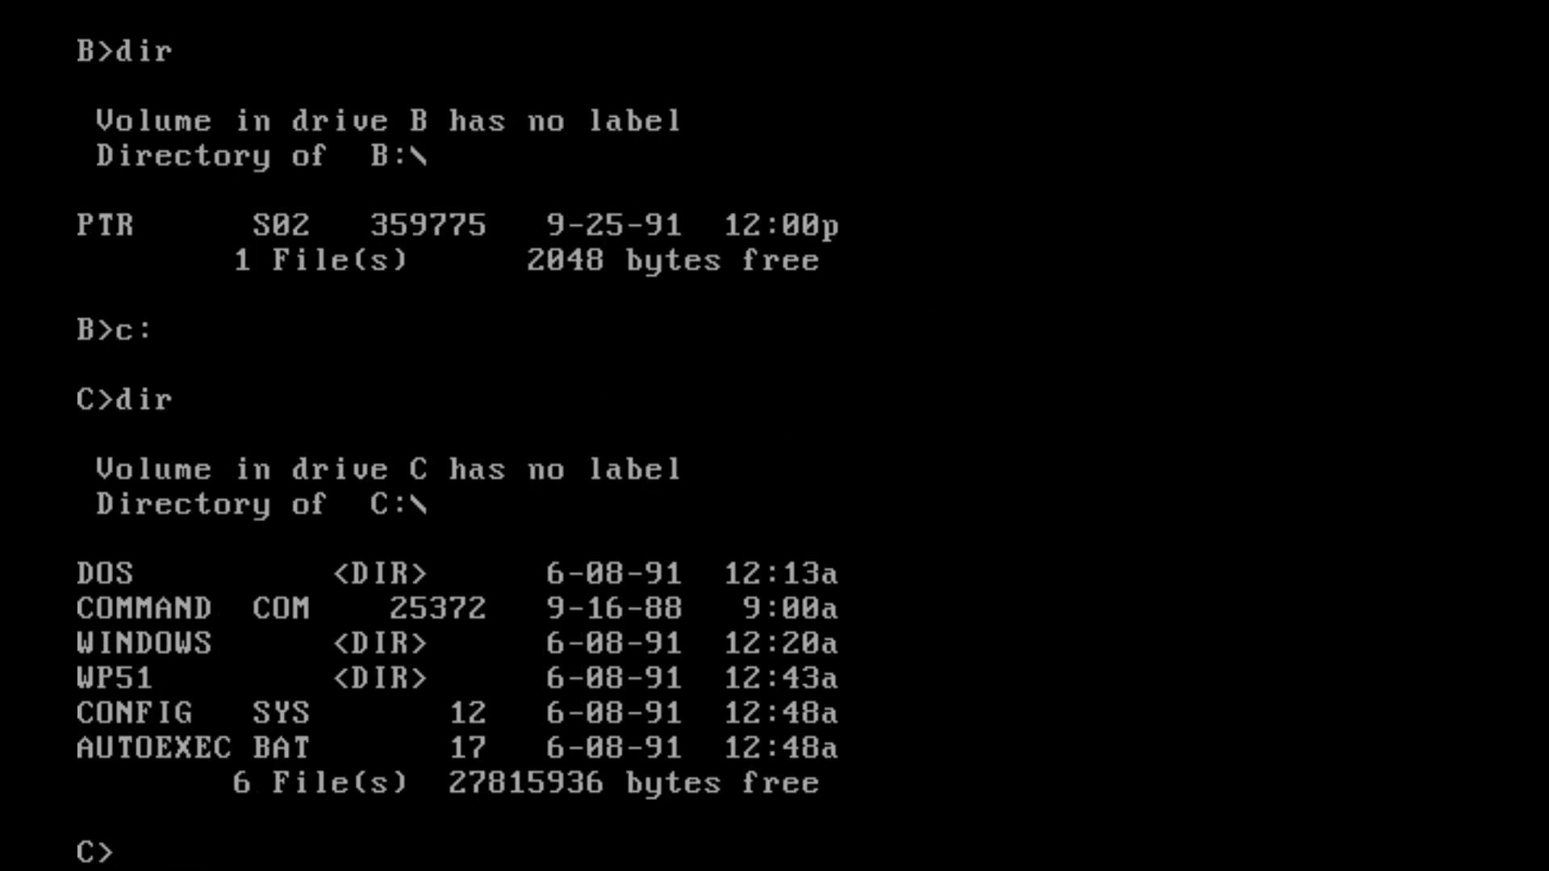
# Change into the WP51 directory and list its 95 installed files
pyautogui.write('cd wpf1')
pyautogui.press('BackSpace')
pyautogui.press('BackSpace')
pyautogui.write('51')
pyautogui.press('Return')
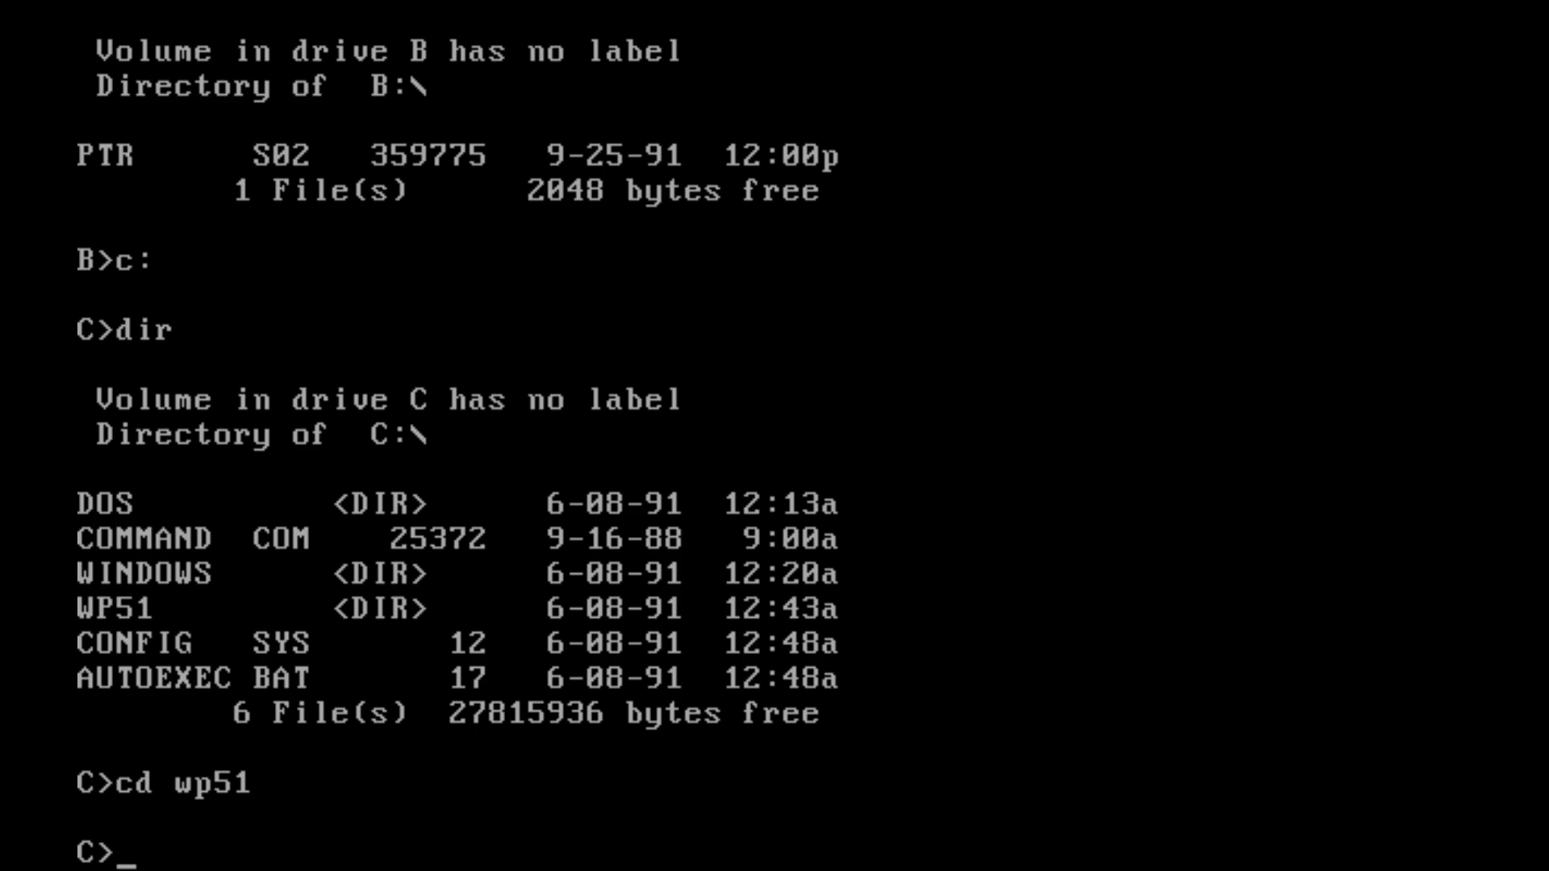
pyautogui.write('dir')
pyautogui.press('Return')
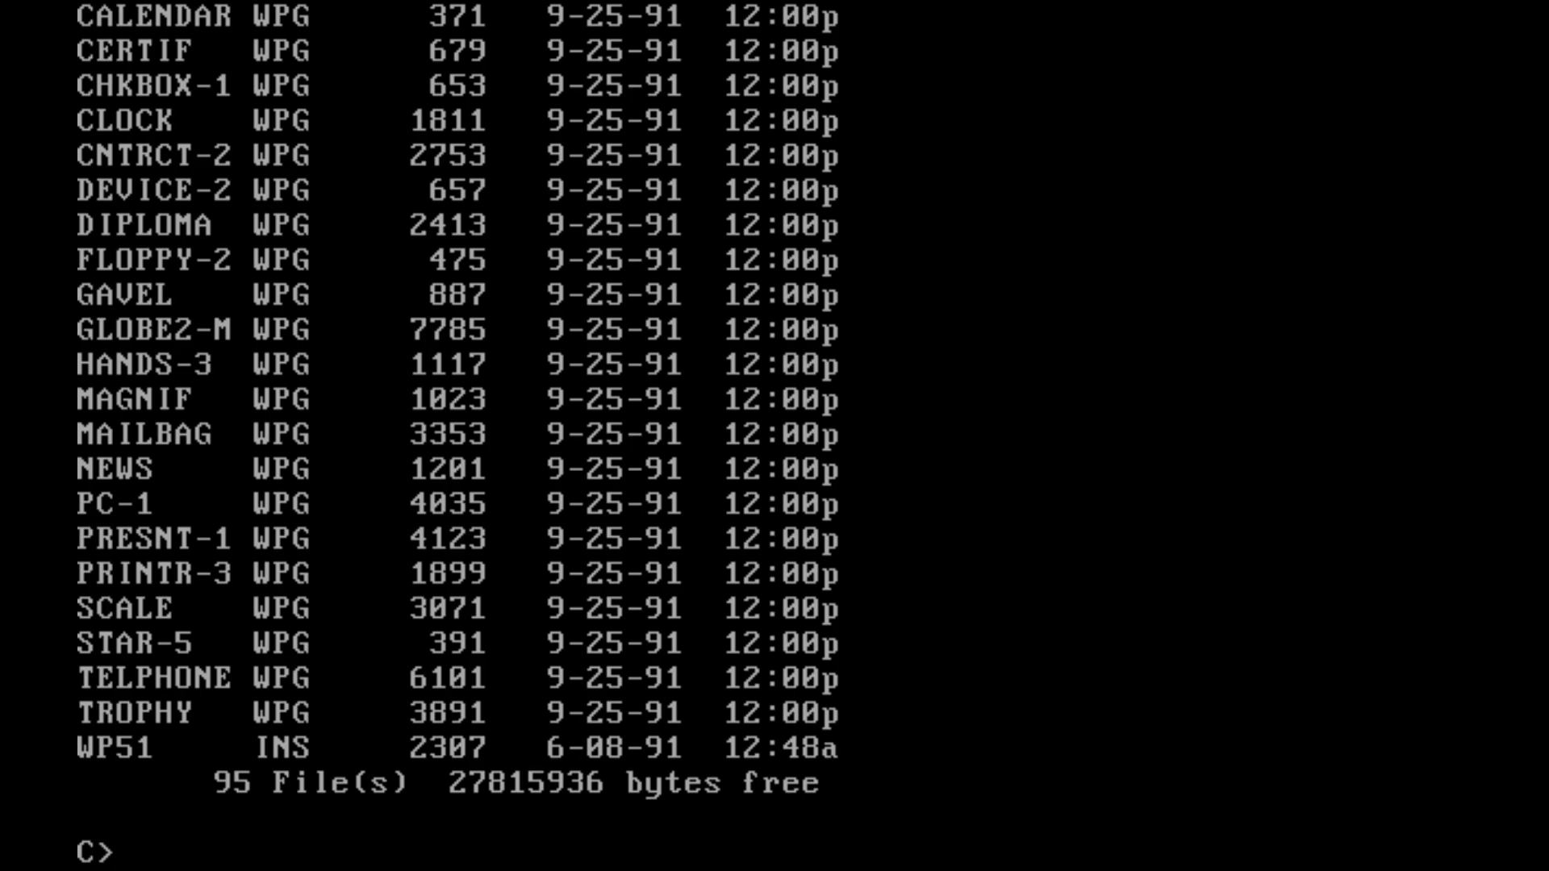
# Try running clock.wpg, clock and CLOCK, each rejected as Bad command
pyautogui.write('xc')
pyautogui.press('BackSpace')
pyautogui.press('BackSpace')
pyautogui.write('clockj')
pyautogui.press('BackSpace')
pyautogui.write('.wpg')
pyautogui.press('Return')
pyautogui.write('clock')
pyautogui.press('Return')
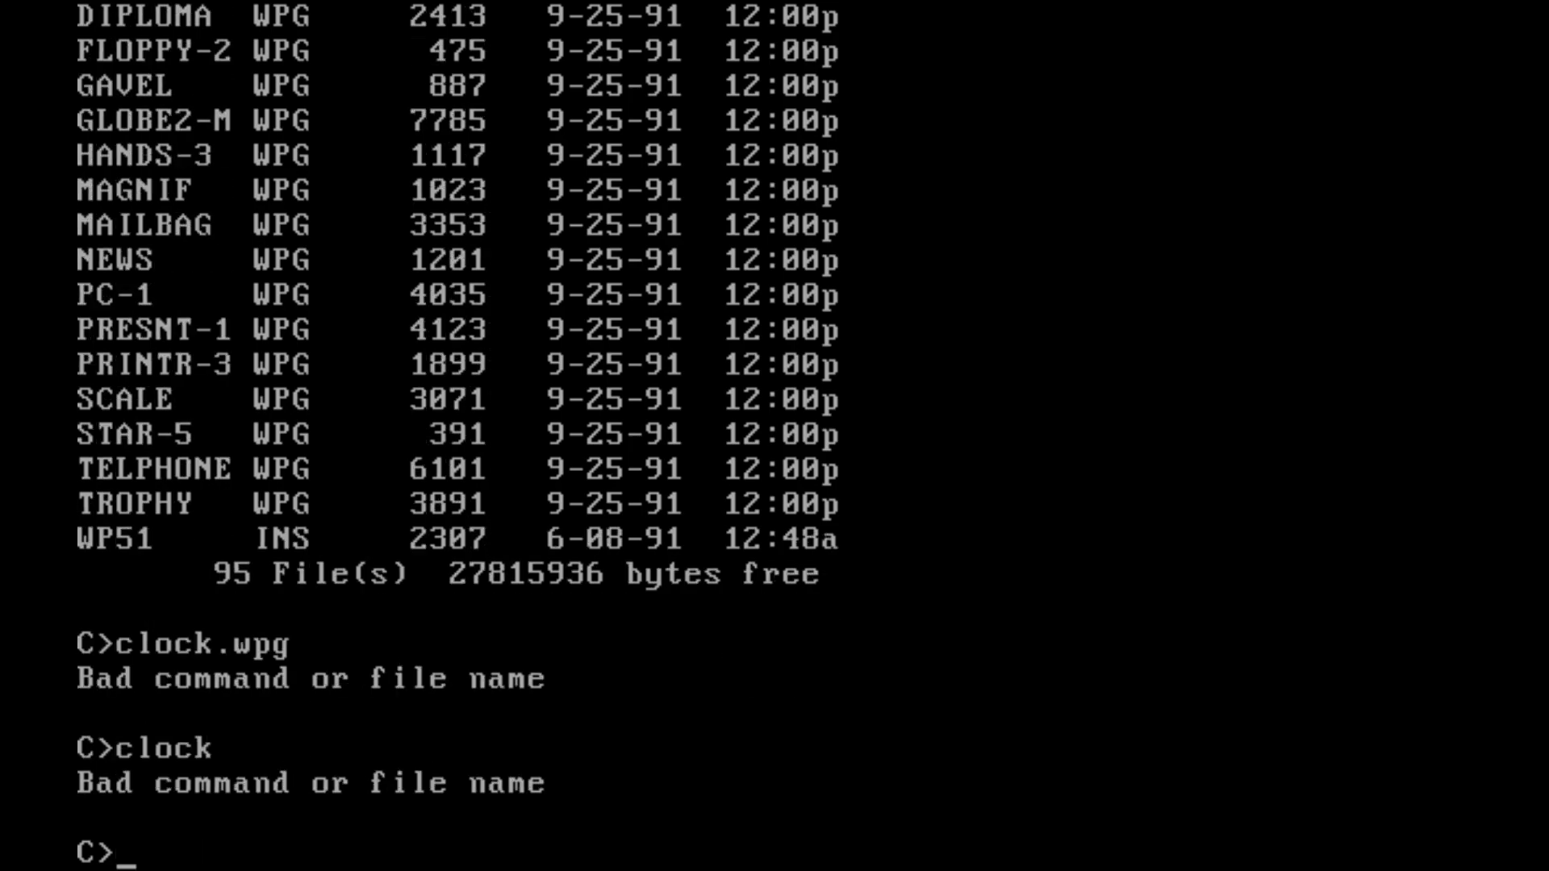
pyautogui.write('CLOCL')
pyautogui.press('BackSpace')
pyautogui.write('K')
pyautogui.press('Return')
# Try launching WordPerfect with WP51 and wp51.ins, both rejected as Bad command
pyautogui.write('WPG')
pyautogui.press('BackSpace')
pyautogui.write('51')
pyautogui.press('Return')
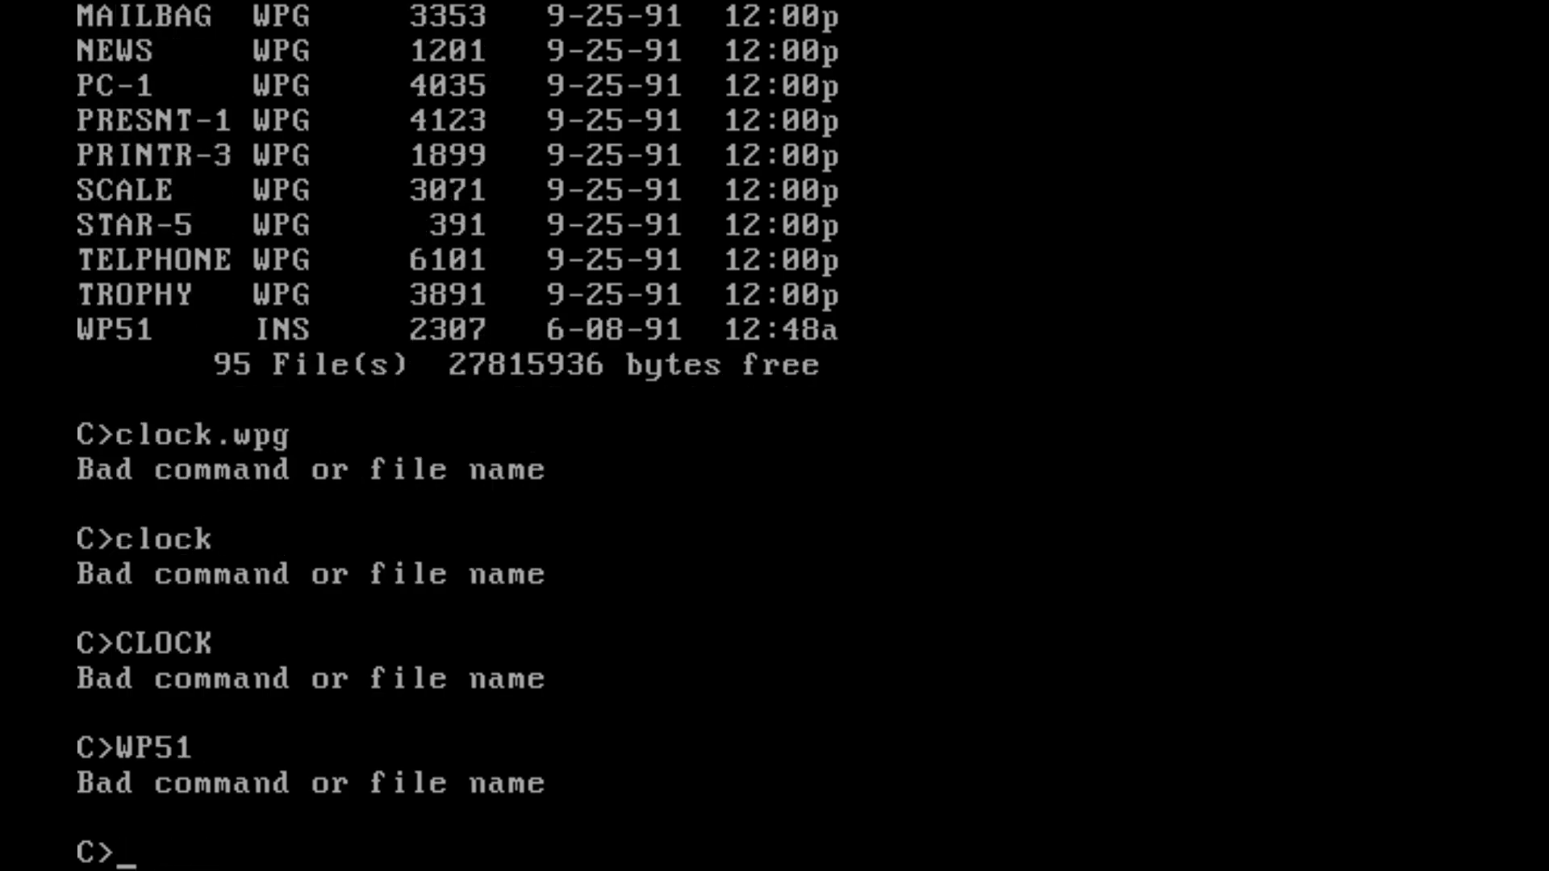
pyautogui.write('wpf')
pyautogui.press('BackSpace')
pyautogui.write('51,i')
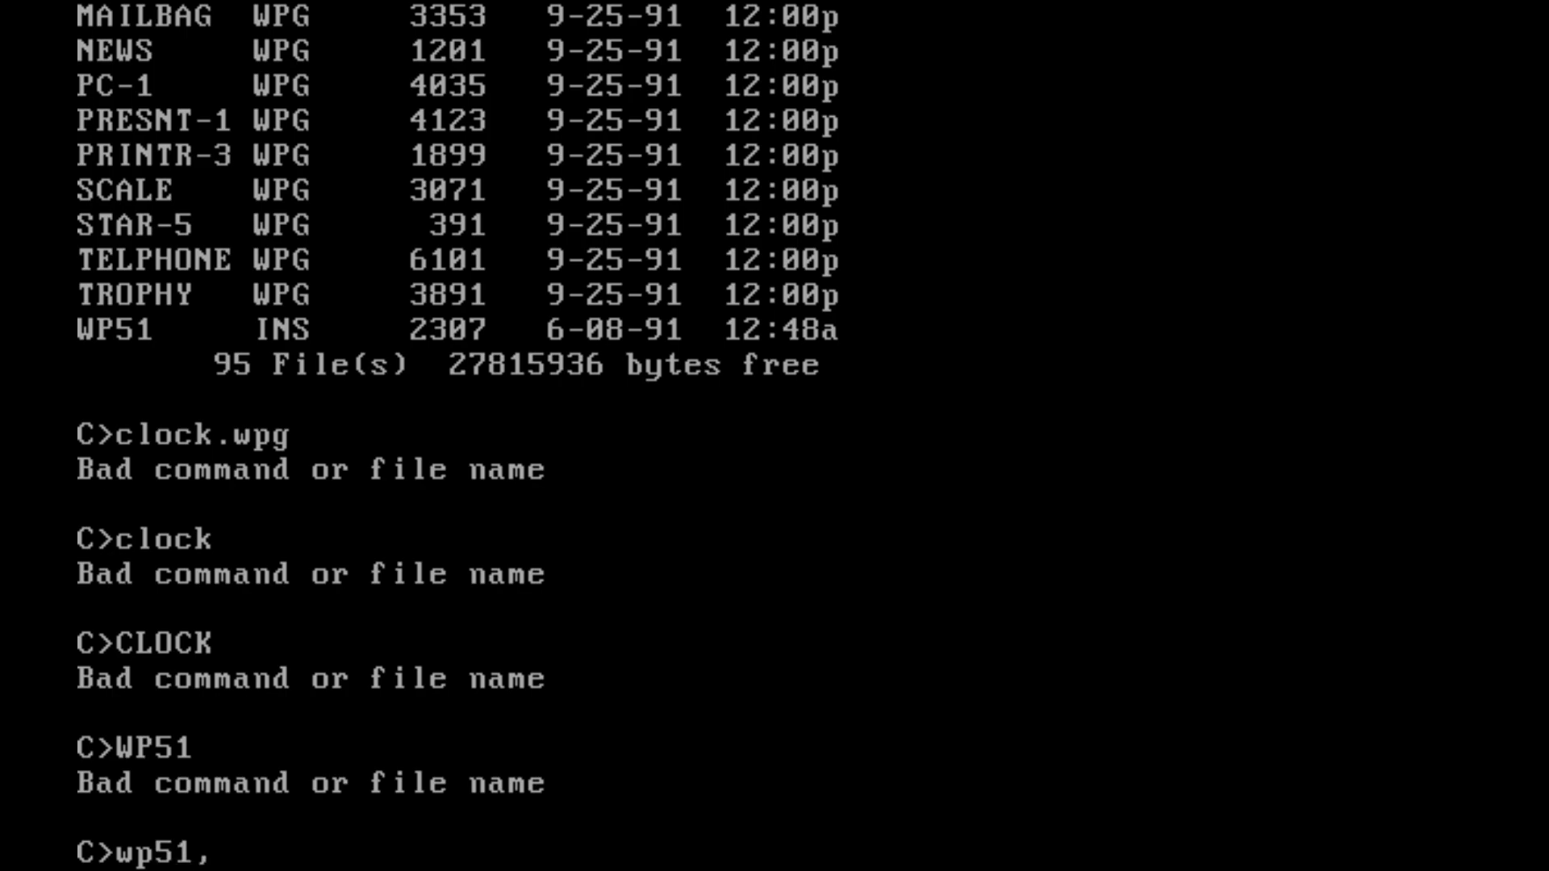
pyautogui.press('BackSpace')
pyautogui.press('BackSpace')
pyautogui.write('.ins')
pyautogui.press('Return')
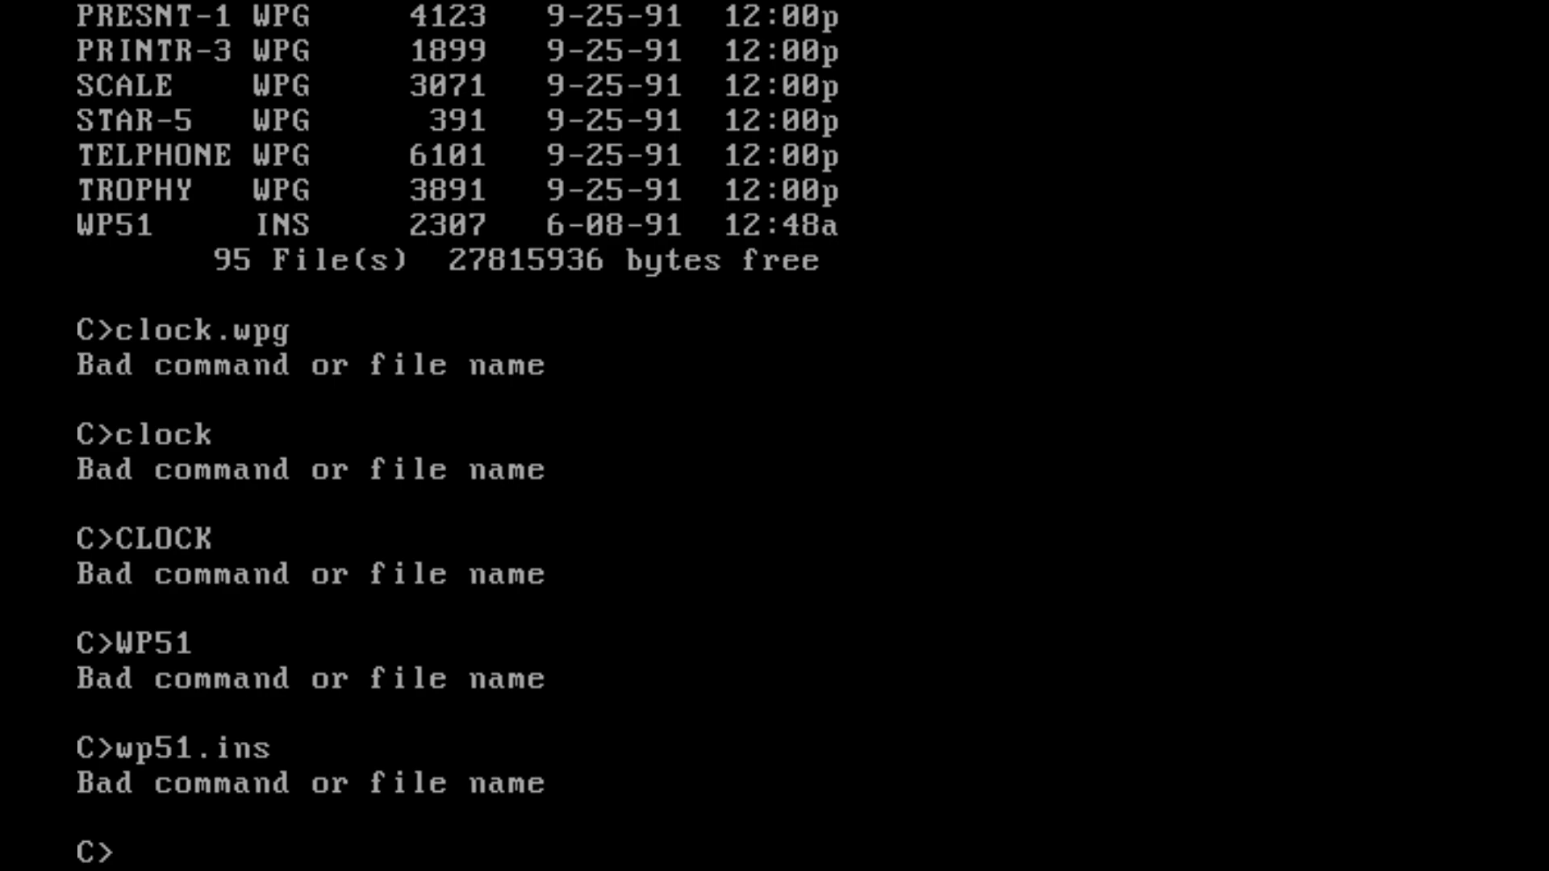
# Try running wordperfect and wp51 again, both returning Bad command or file name
pyautogui.write('wordperfect')
pyautogui.press('Return')
pyautogui.write('wpf')
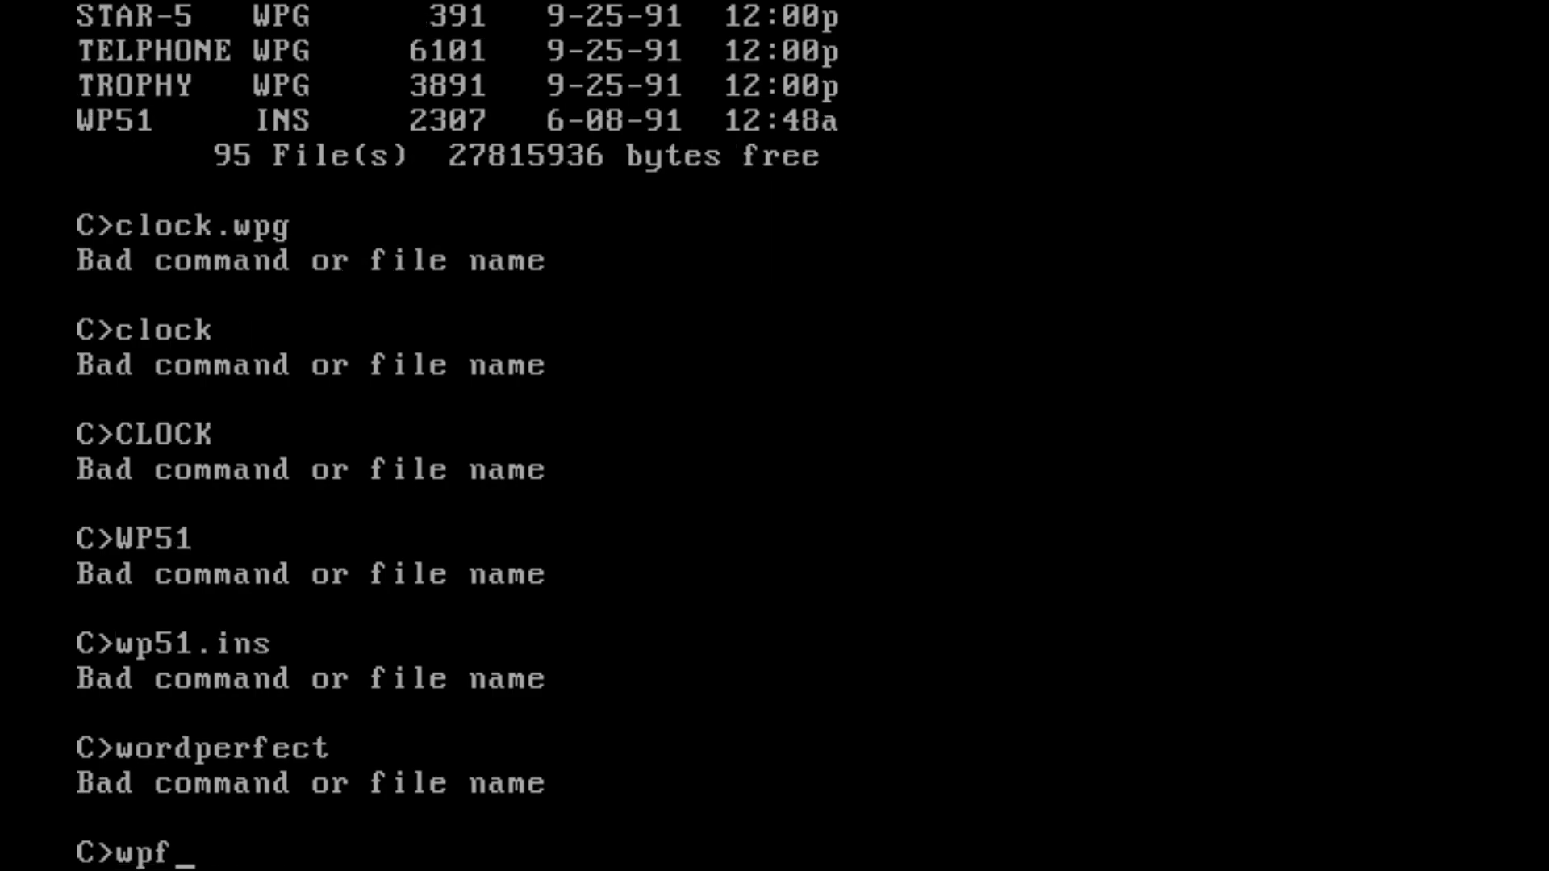
pyautogui.press('BackSpace')
pyautogui.write('51')
pyautogui.press('Return')
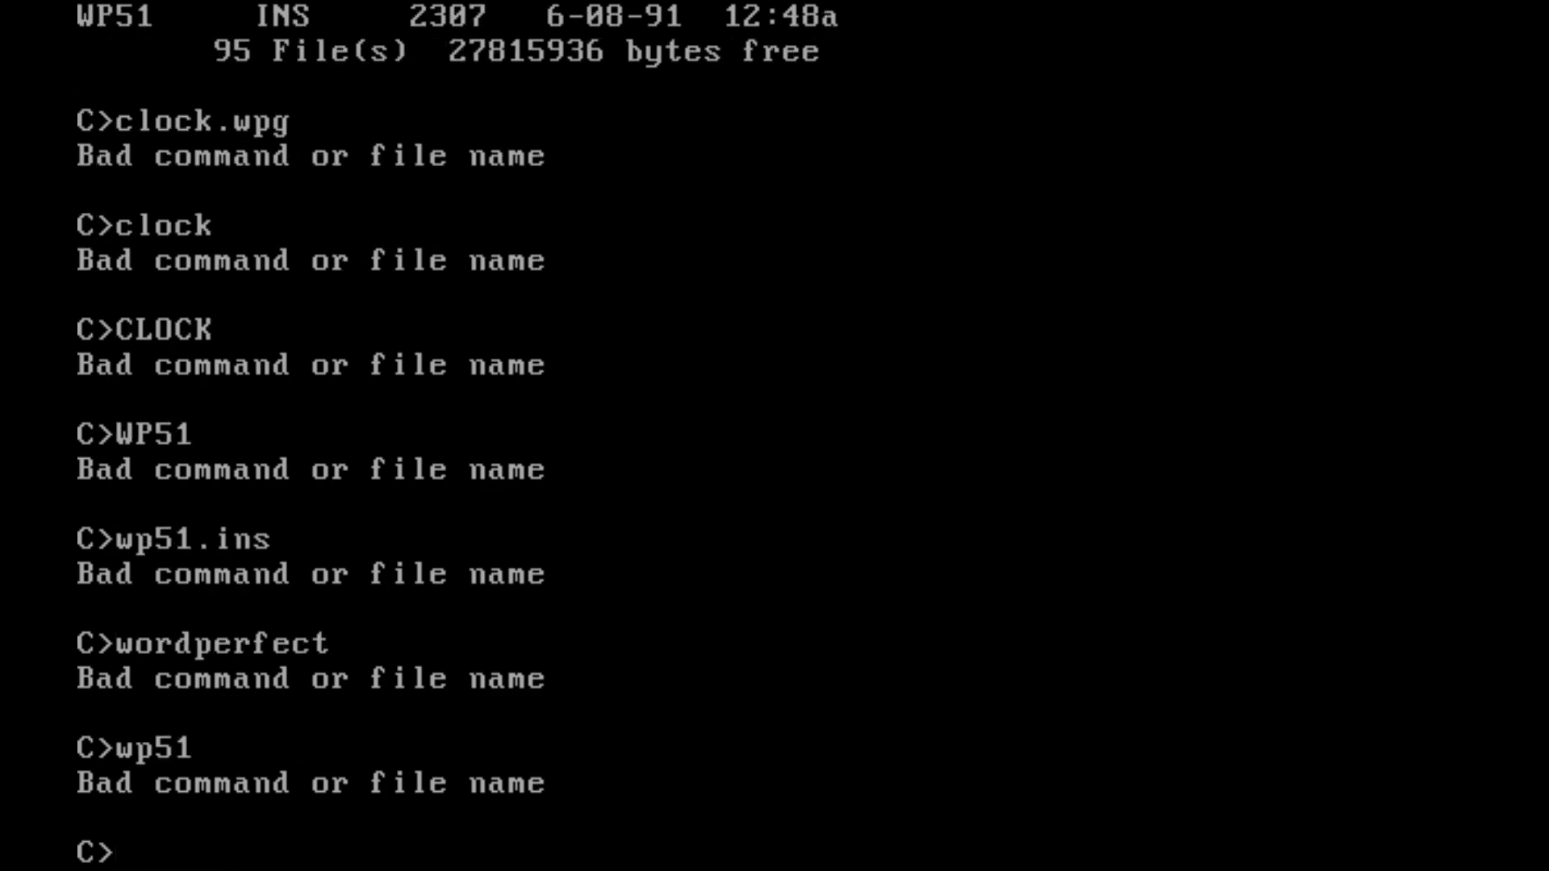